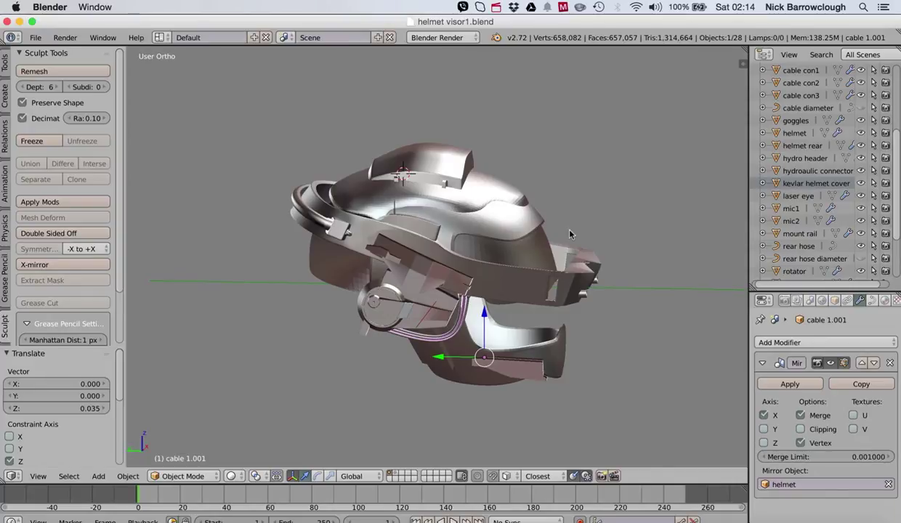
Step: Examine the helmet model from the front and side, up close at the cable bundle below the ear piece
{"action": "scroll", "coordinate": [570, 234], "scroll_direction": "right", "scroll_amount": 5}
{"action": "scroll", "coordinate": [570, 234], "scroll_direction": "right", "scroll_amount": 5}
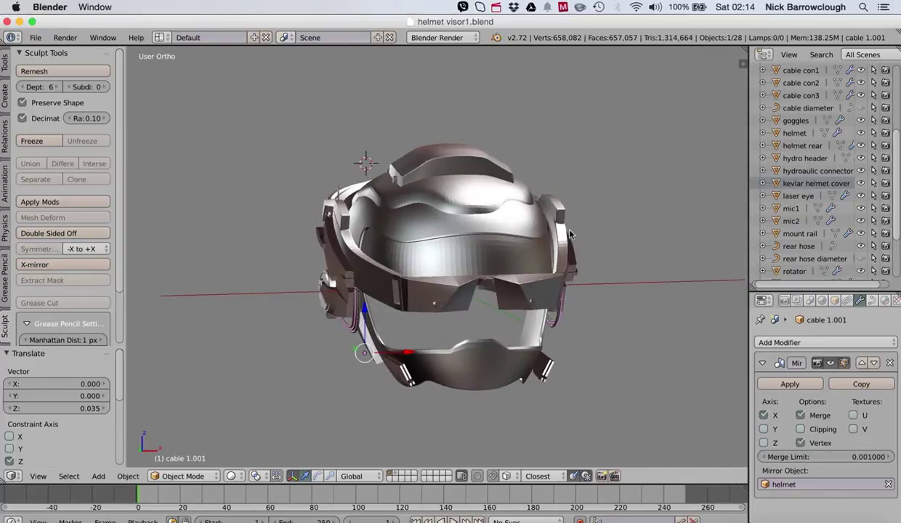
{"action": "scroll", "coordinate": [570, 234], "scroll_direction": "left", "scroll_amount": 6}
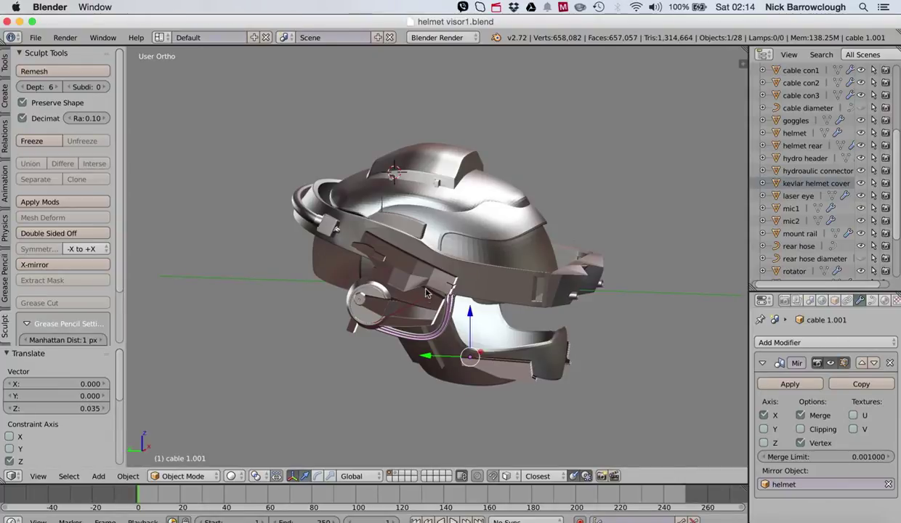
{"action": "scroll", "coordinate": [425, 288], "scroll_direction": "up", "scroll_amount": 5}
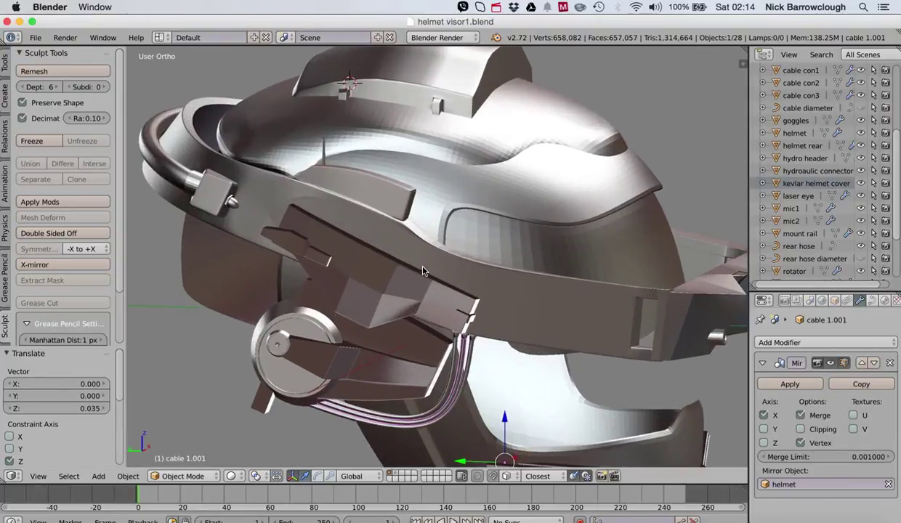
{"action": "scroll", "coordinate": [423, 269], "scroll_direction": "up", "scroll_amount": 3}
{"action": "scroll", "coordinate": [424, 269], "scroll_direction": "down", "scroll_amount": 6}
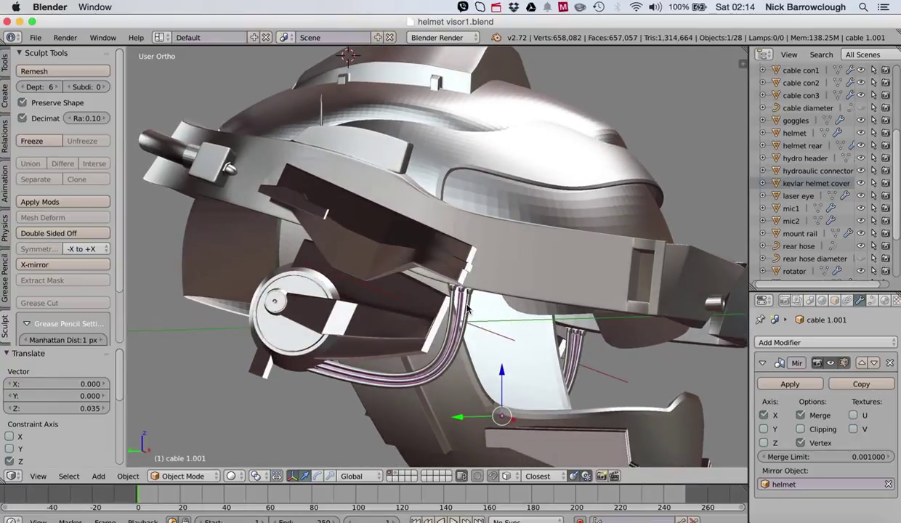
{"action": "key", "text": "shift+d"}
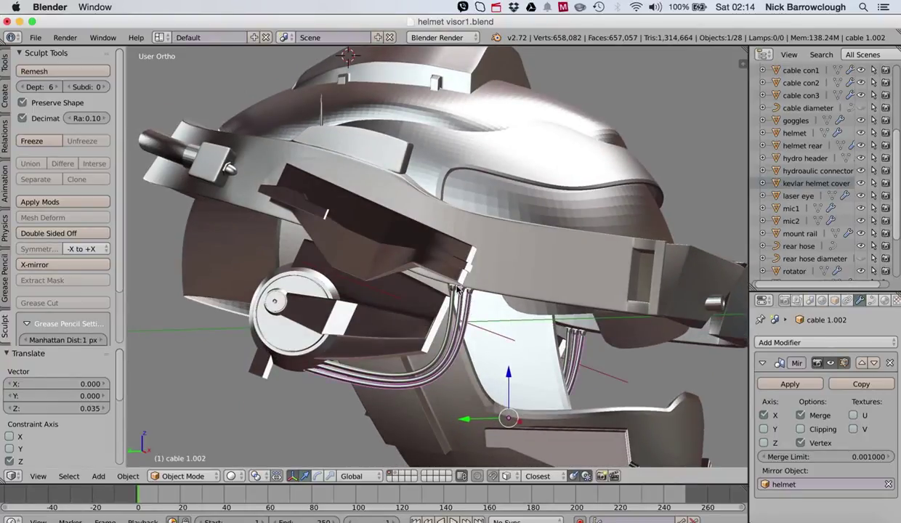
Step: Select the rear hose and inspect how it wraps around the back of the helmet from several angles
{"action": "scroll", "coordinate": [457, 289], "scroll_direction": "up", "scroll_amount": 6}
{"action": "scroll", "coordinate": [457, 289], "scroll_direction": "left", "scroll_amount": 5}
{"action": "right_click", "coordinate": [387, 342]}
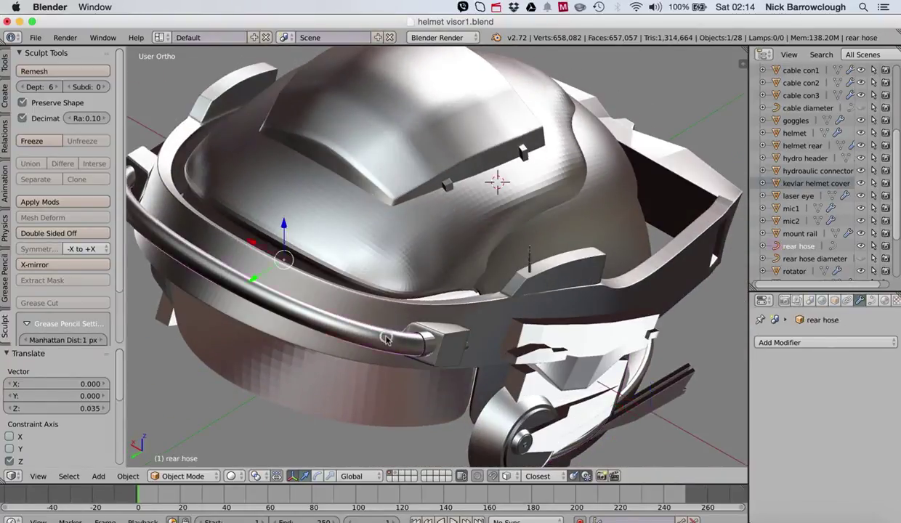
{"action": "scroll", "coordinate": [544, 176], "scroll_direction": "down", "scroll_amount": 5}
{"action": "scroll", "coordinate": [544, 176], "scroll_direction": "left", "scroll_amount": 5}
{"action": "scroll", "coordinate": [561, 188], "scroll_direction": "left", "scroll_amount": 10}
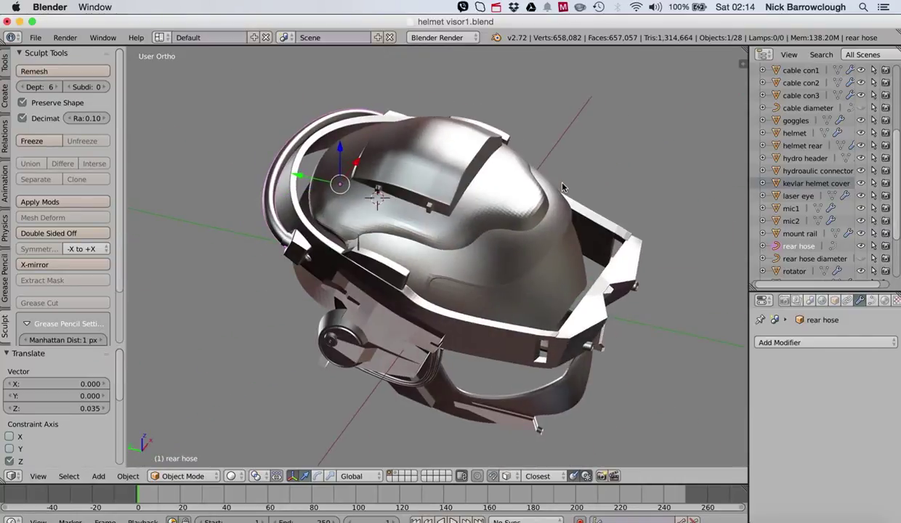
{"action": "scroll", "coordinate": [561, 187], "scroll_direction": "left", "scroll_amount": 10}
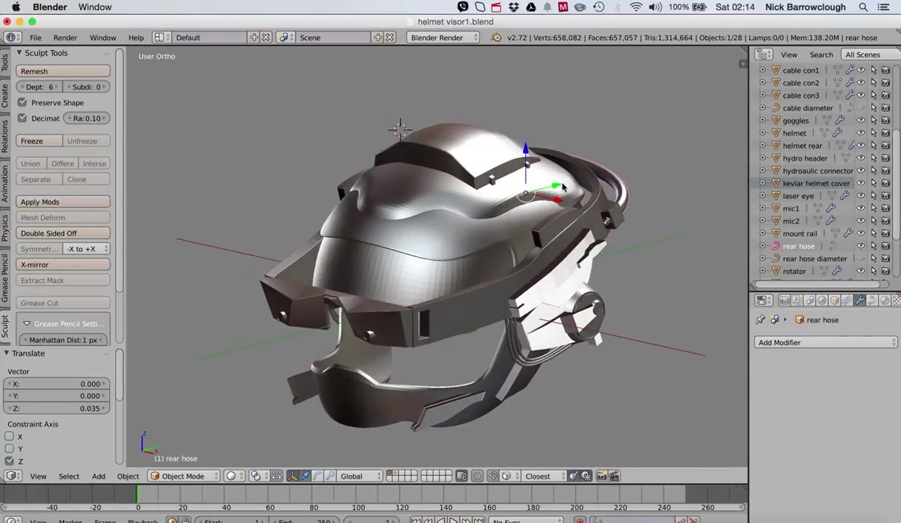
{"action": "scroll", "coordinate": [562, 188], "scroll_direction": "left", "scroll_amount": 5}
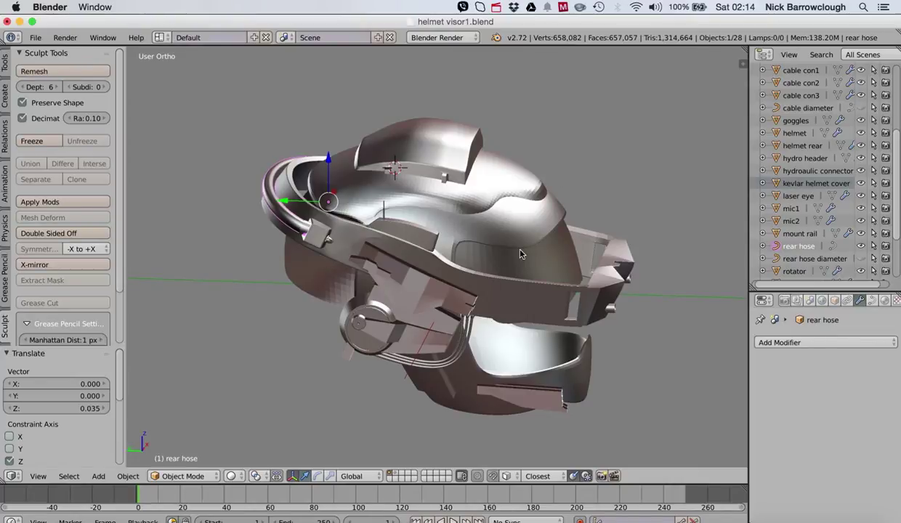
{"action": "scroll", "coordinate": [520, 254], "scroll_direction": "down", "scroll_amount": 3}
{"action": "scroll", "coordinate": [520, 254], "scroll_direction": "right", "scroll_amount": 5}
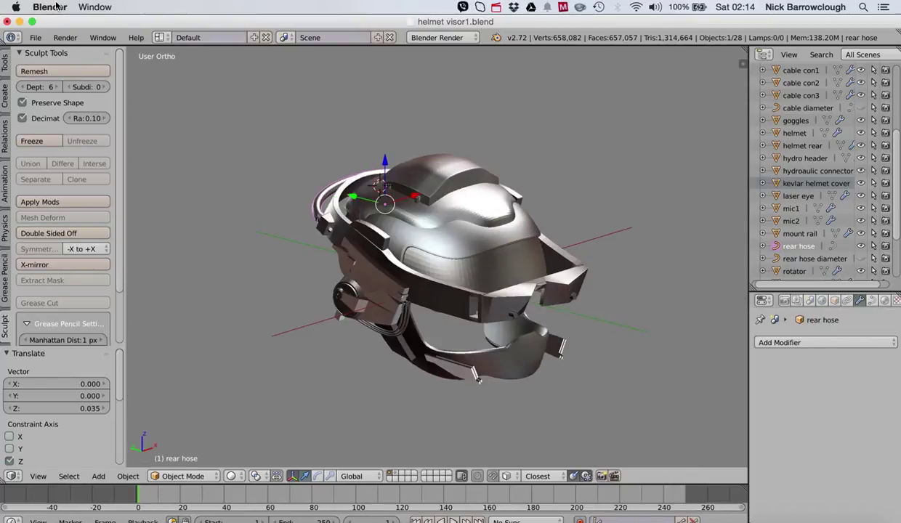
Step: Start a new file by reloading the start-up scene
{"action": "left_click", "coordinate": [35, 37]}
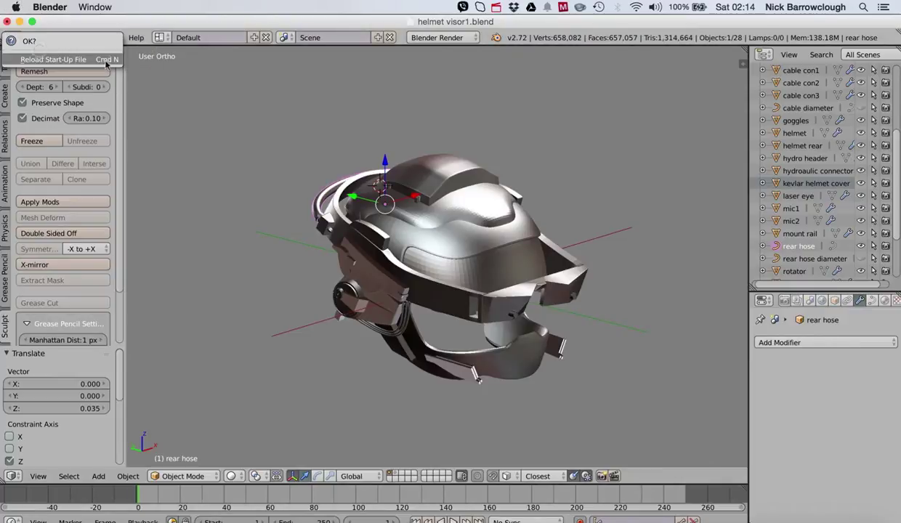
{"action": "left_click", "coordinate": [34, 38]}
{"action": "left_click", "coordinate": [33, 51]}
{"action": "left_click", "coordinate": [33, 60]}
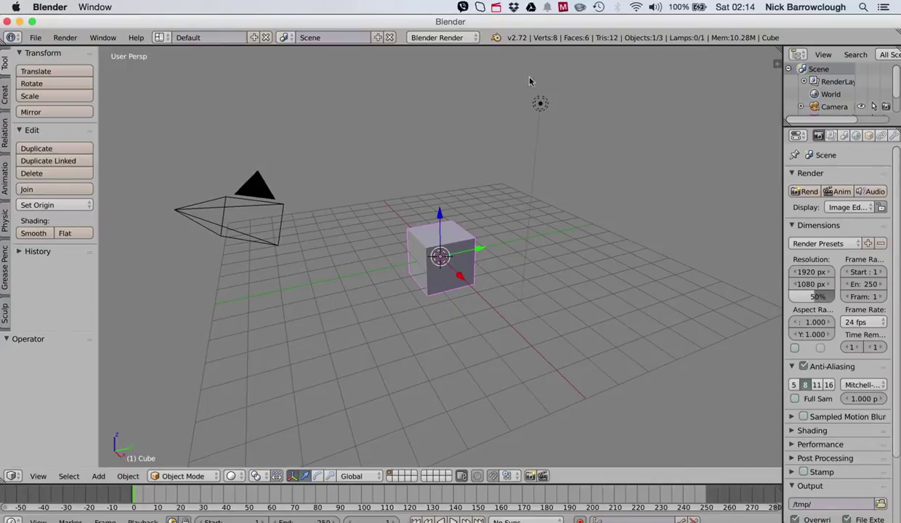
Step: Select the lamp and the camera and move both to layer 2
{"action": "right_click", "coordinate": [540, 103]}
{"action": "right_click", "coordinate": [260, 207], "text": "shift"}
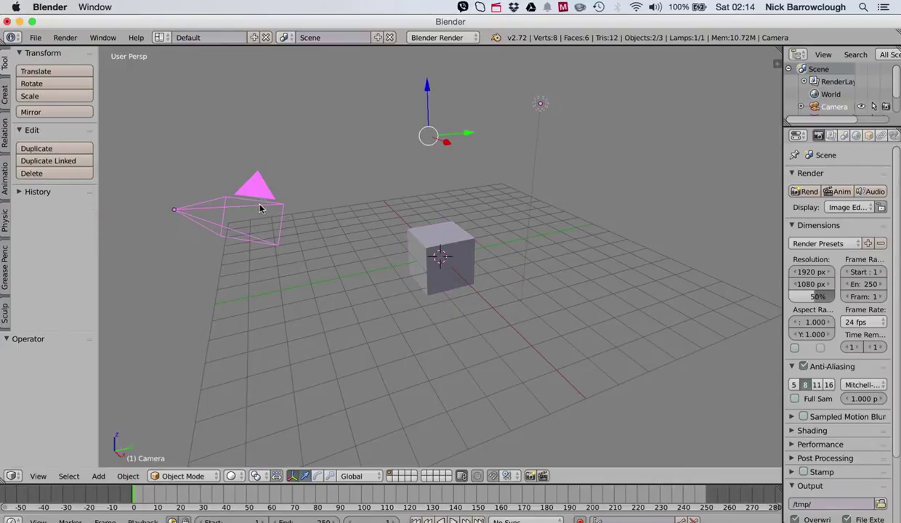
{"action": "key", "text": "m"}
{"action": "left_click", "coordinate": [366, 227]}
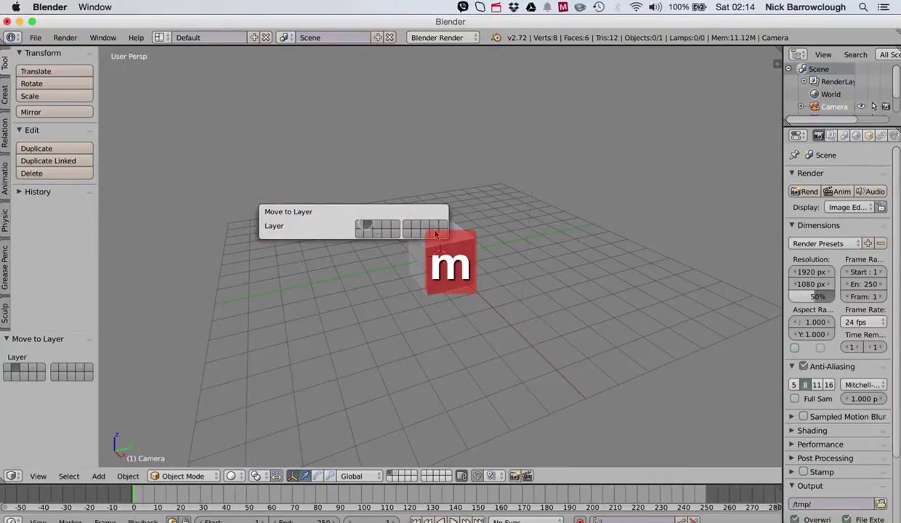
Step: Delete the default cube from the scene
{"action": "right_click", "coordinate": [463, 248]}
{"action": "key", "text": "x"}
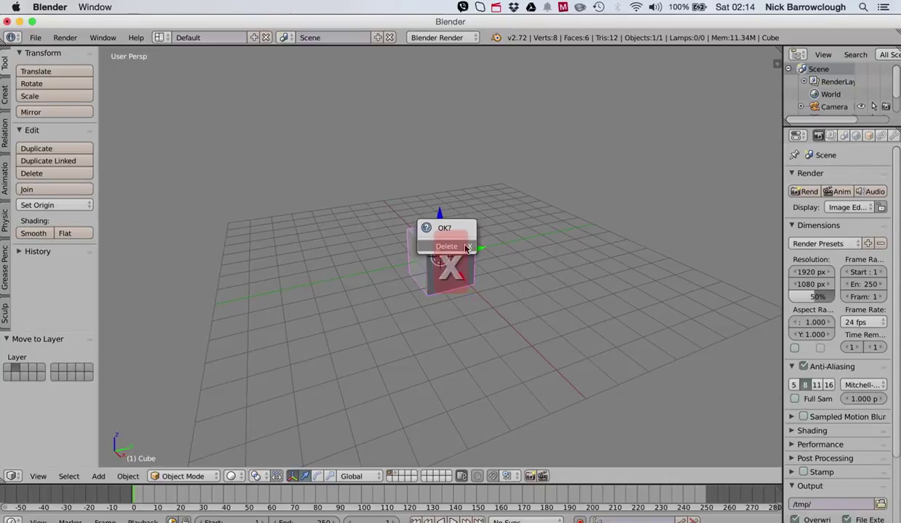
{"action": "left_click", "coordinate": [443, 242]}
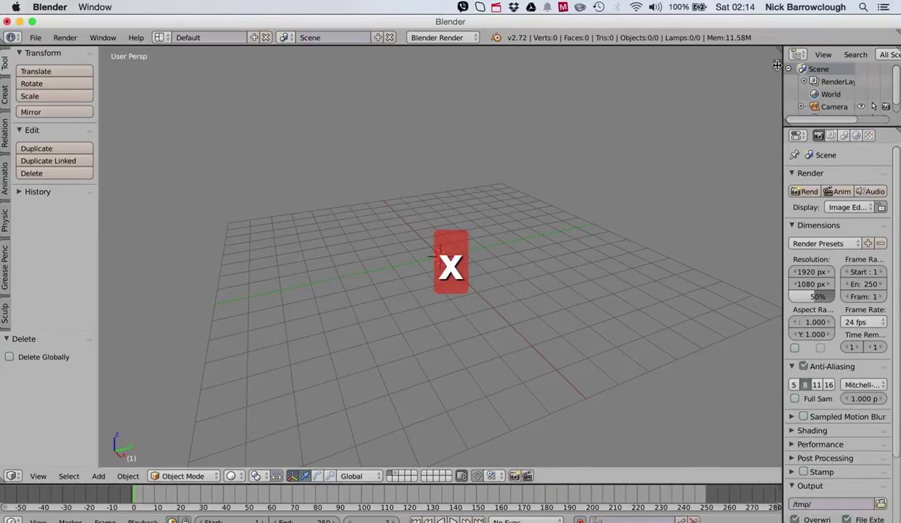
Step: Turn off the Grid Floor in the viewport's display settings and hide the properties again
{"action": "left_click", "coordinate": [777, 66]}
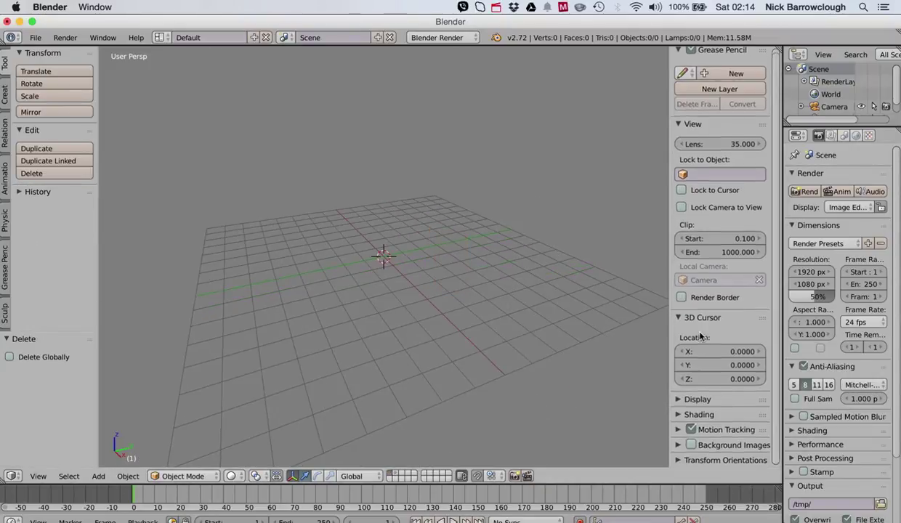
{"action": "left_click", "coordinate": [677, 400]}
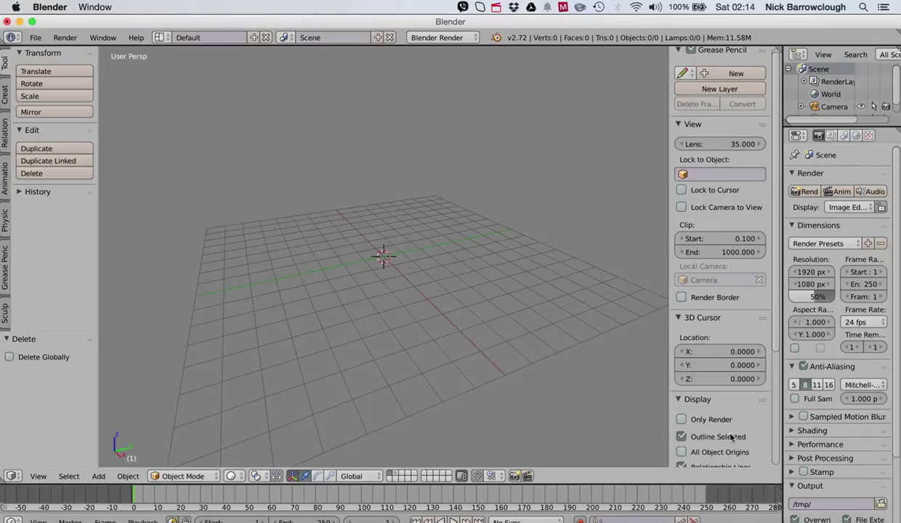
{"action": "scroll", "coordinate": [732, 436], "scroll_direction": "down", "scroll_amount": 5}
{"action": "left_click", "coordinate": [681, 326]}
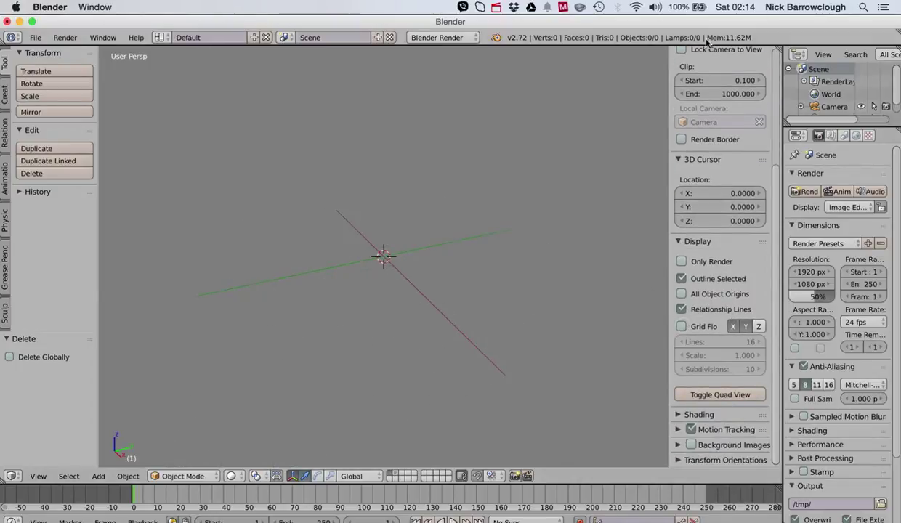
{"action": "left_click_drag", "start_coordinate": [669, 67], "coordinate": [816, 61]}
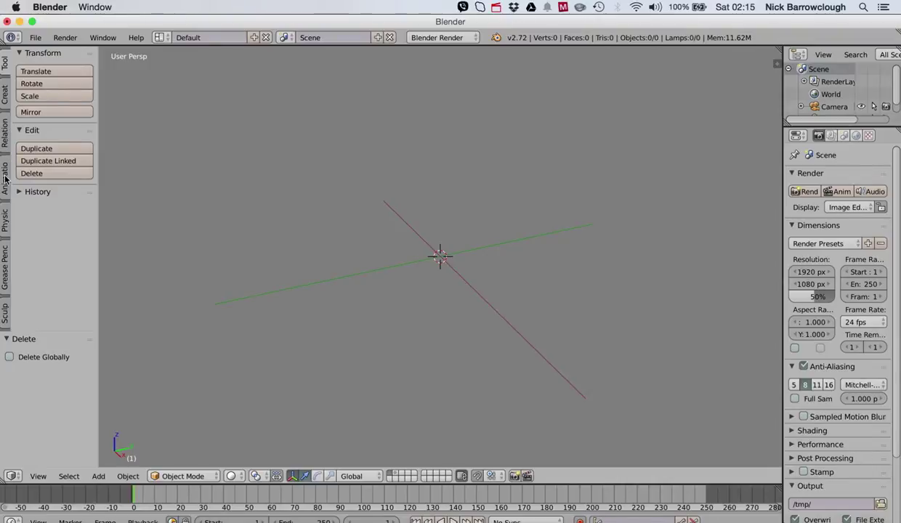
Step: Add a NURBS curve at the origin and switch the viewport to the top view
{"action": "left_click", "coordinate": [4, 92]}
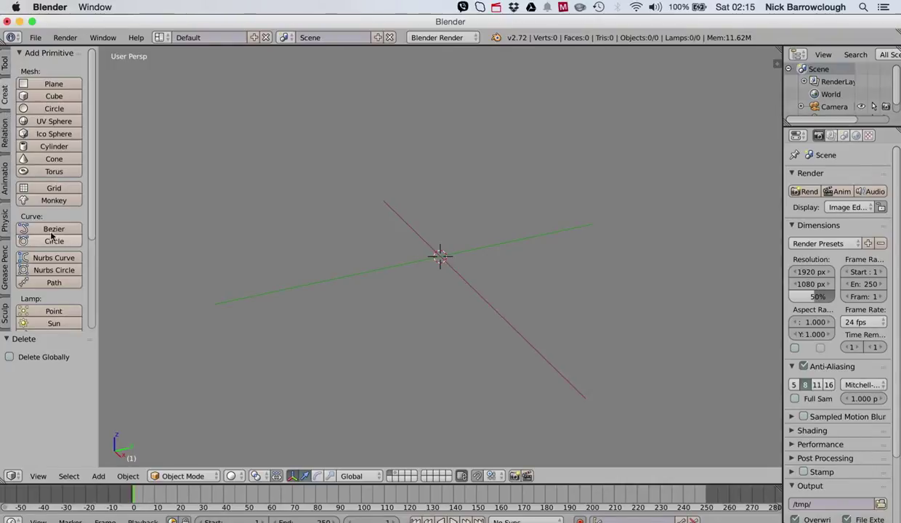
{"action": "left_click", "coordinate": [51, 258]}
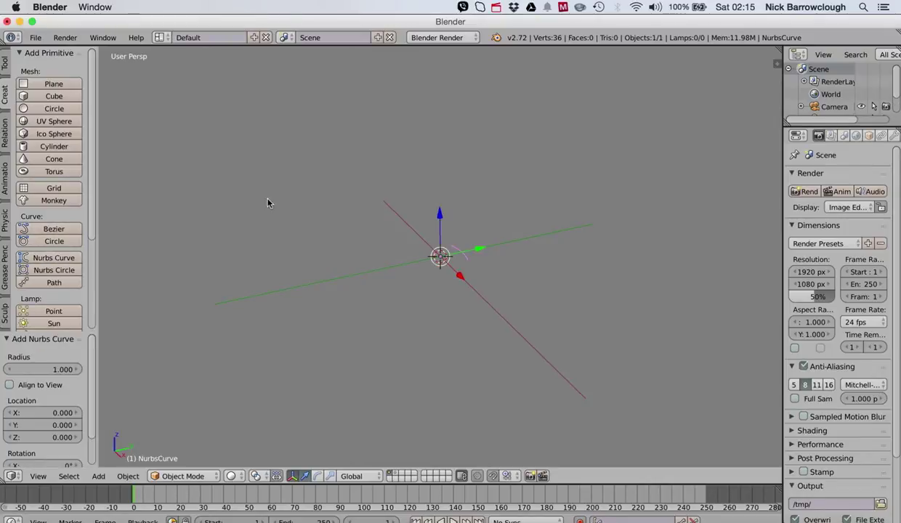
{"action": "left_click", "coordinate": [38, 476]}
{"action": "left_click", "coordinate": [69, 476]}
{"action": "mouse_move", "coordinate": [40, 474]}
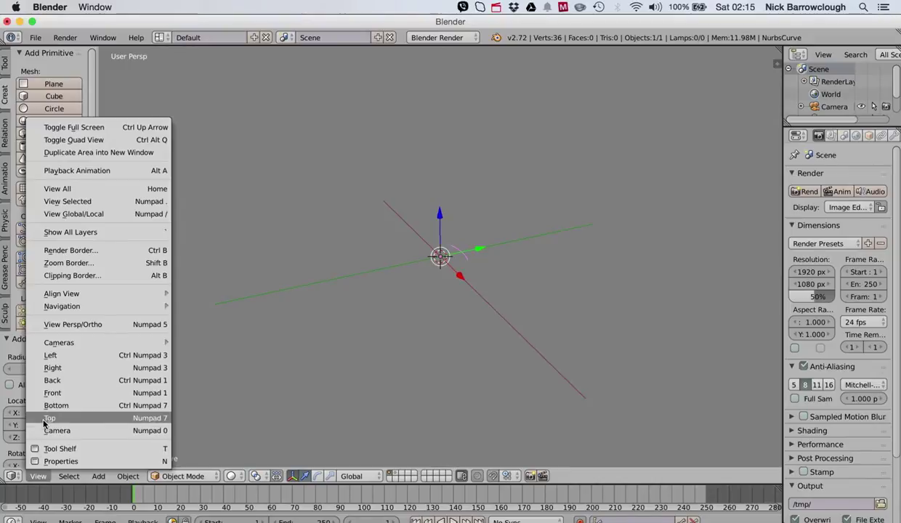
{"action": "left_click", "coordinate": [44, 425]}
{"action": "scroll", "coordinate": [435, 263], "scroll_direction": "up", "scroll_amount": 3}
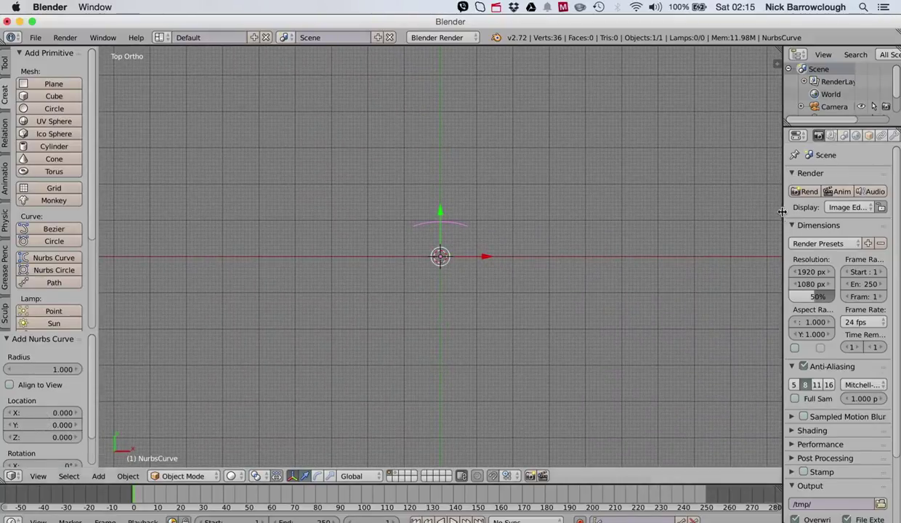
Step: Check the viewport's display settings for the grid floor option
{"action": "left_click_drag", "start_coordinate": [784, 211], "coordinate": [776, 210]}
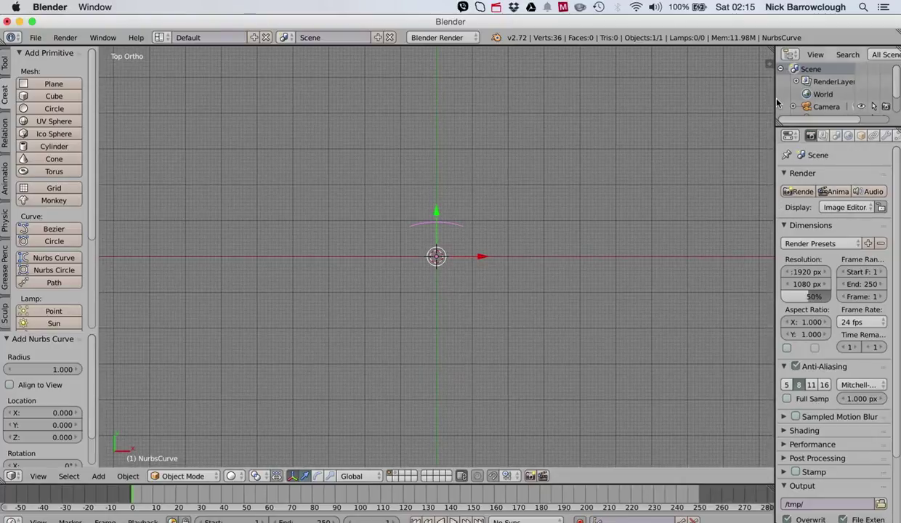
{"action": "left_click", "coordinate": [769, 61]}
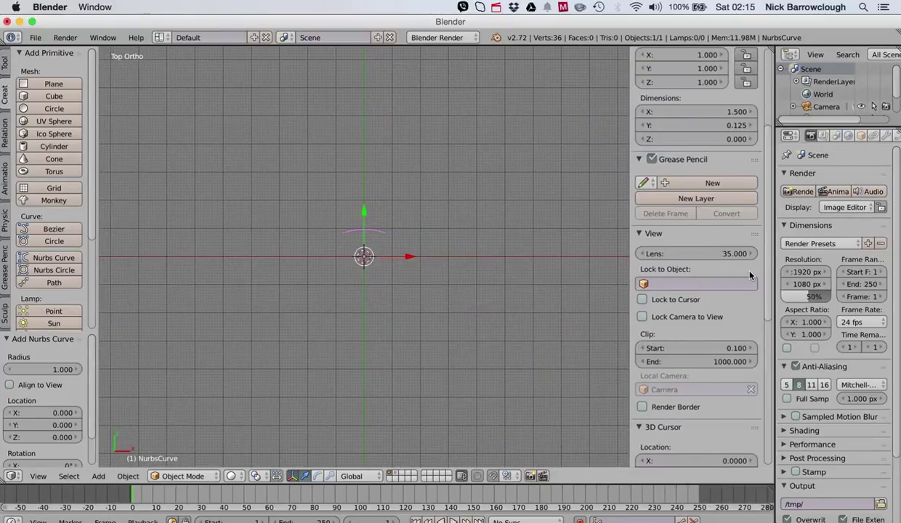
{"action": "scroll", "coordinate": [750, 276], "scroll_direction": "down", "scroll_amount": 10}
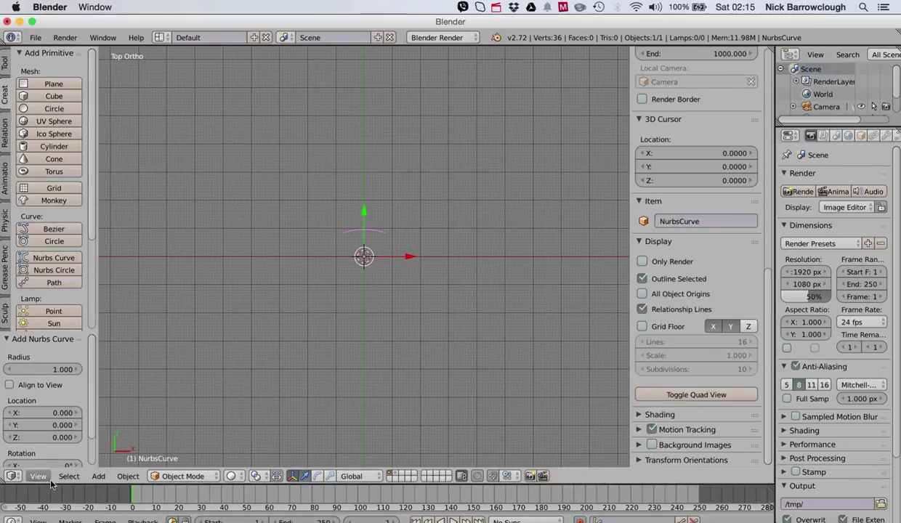
Step: Enter Edit Mode on the NURBS curve and move its right end point about 5.06 in X and -3.88 in Y
{"action": "left_click", "coordinate": [178, 476]}
{"action": "left_click", "coordinate": [180, 448]}
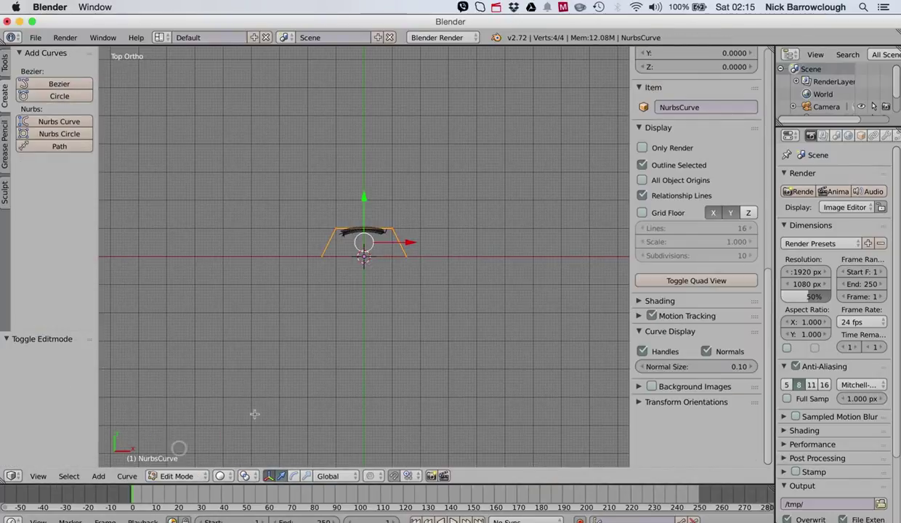
{"action": "right_click", "coordinate": [408, 257]}
{"action": "key", "text": "g"}
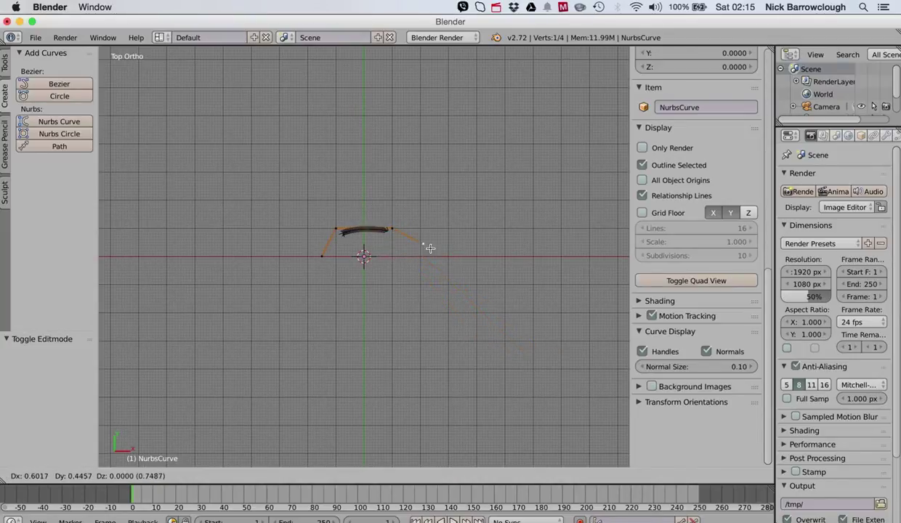
{"action": "left_click", "coordinate": [549, 365]}
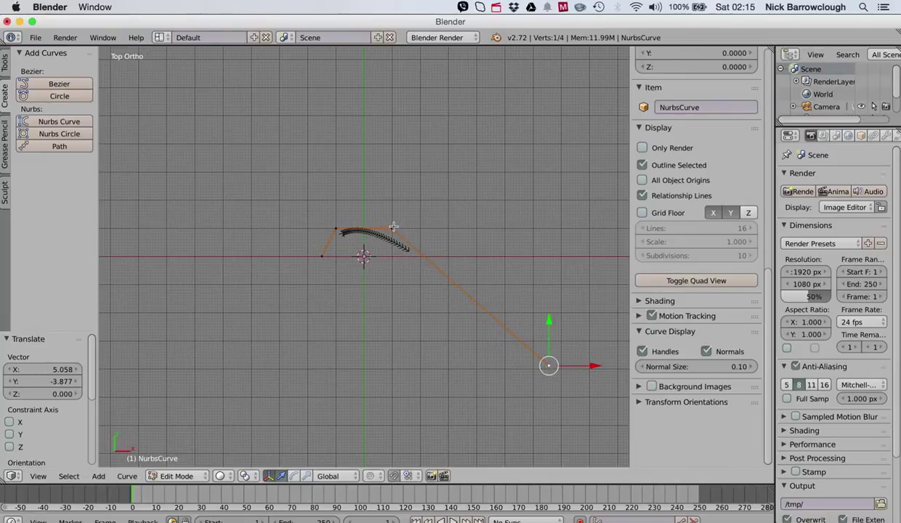
Step: Move the curve's upper right control point about 0.67 in X and 2.63 in Y
{"action": "right_click", "coordinate": [393, 228]}
{"action": "key", "text": "g"}
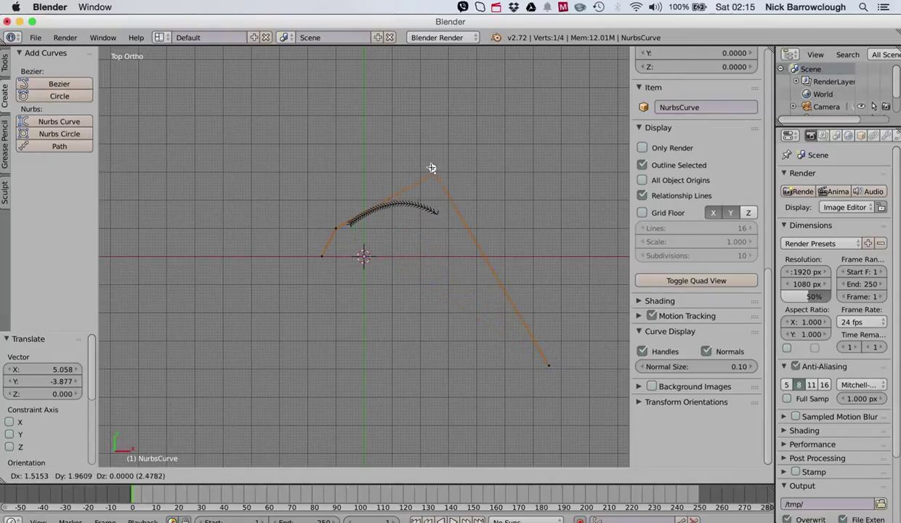
{"action": "left_click", "coordinate": [411, 154]}
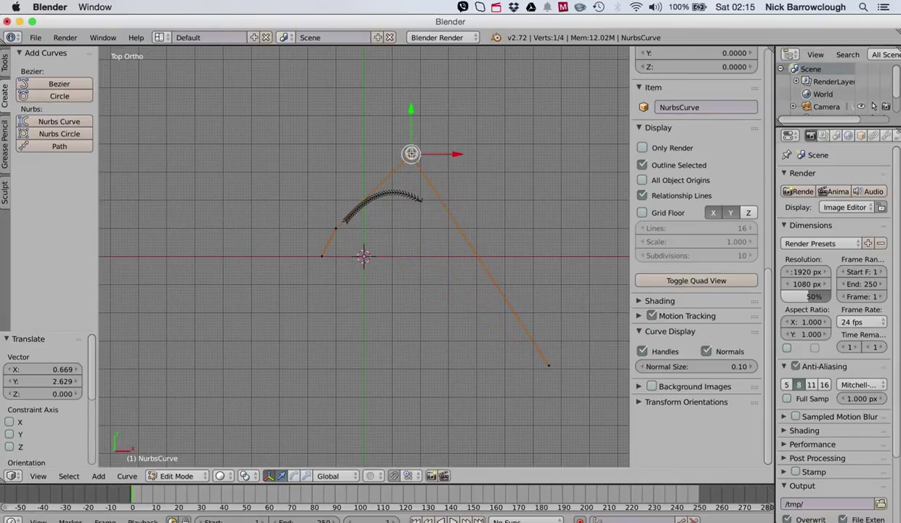
Step: Move the upper left control point about -0.42 in X and -0.18 in Y, and the left end point about -7 in Y
{"action": "right_click", "coordinate": [335, 228]}
{"action": "key", "text": "g"}
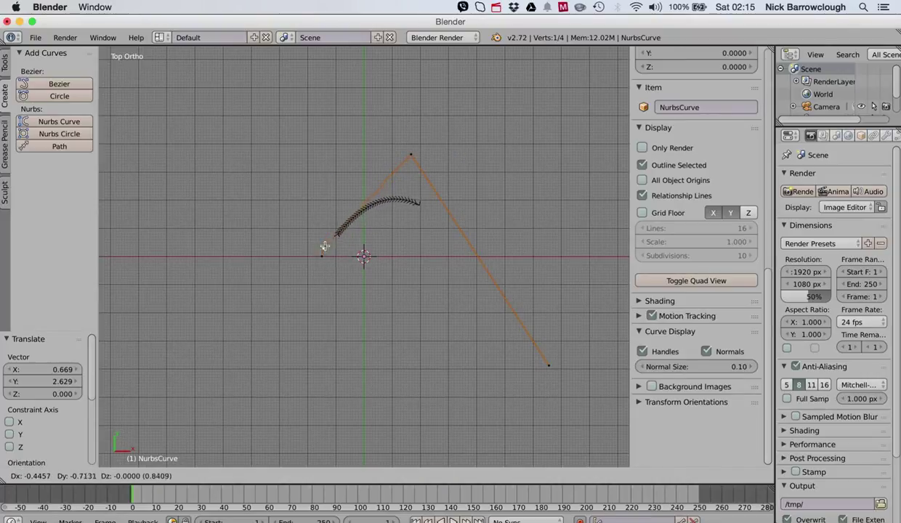
{"action": "left_click", "coordinate": [326, 220]}
{"action": "key", "text": "e"}
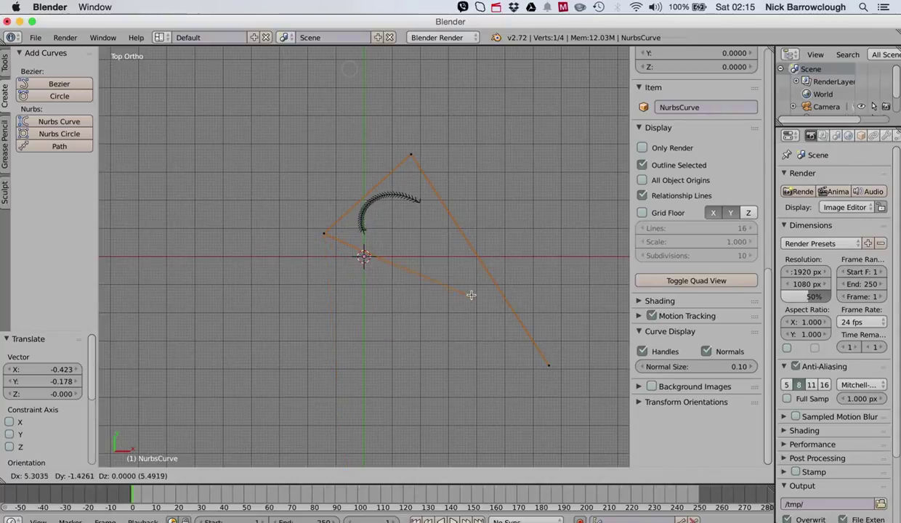
{"action": "left_click", "coordinate": [318, 452]}
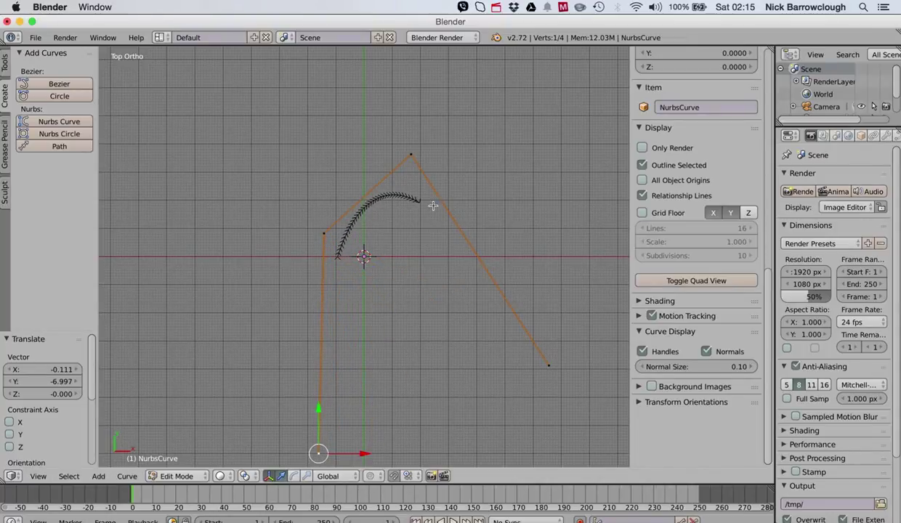
Step: Return the NURBS curve from Edit Mode to Object Mode
{"action": "left_click", "coordinate": [165, 475]}
{"action": "left_click", "coordinate": [170, 465]}
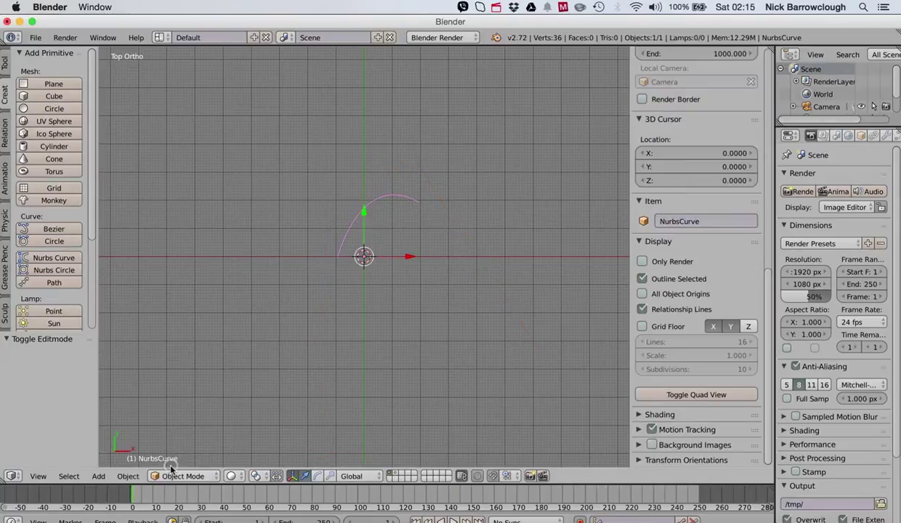
{"action": "scroll", "coordinate": [314, 214], "scroll_direction": "down", "scroll_amount": 10}
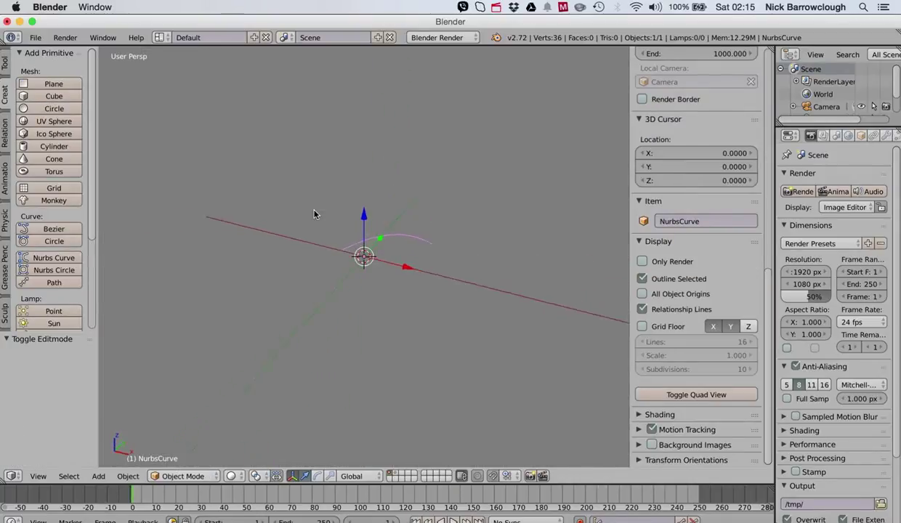
{"action": "scroll", "coordinate": [314, 214], "scroll_direction": "up", "scroll_amount": 6}
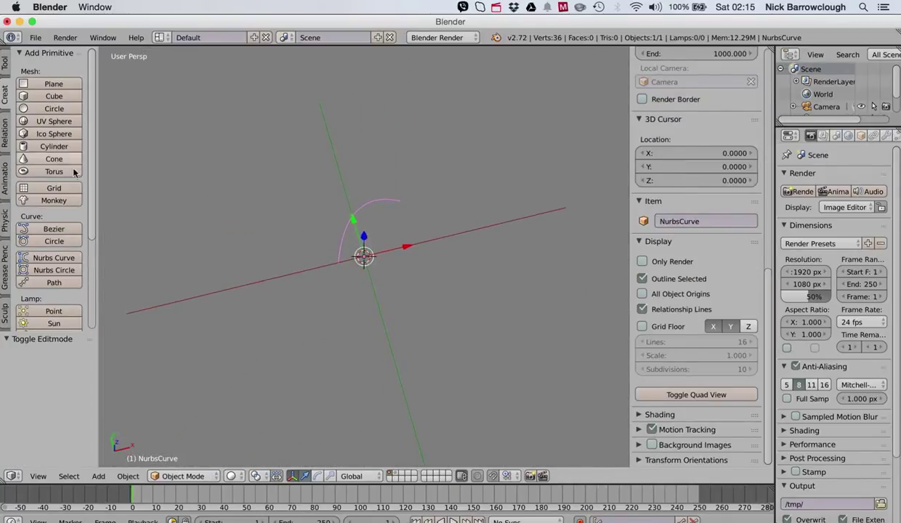
Step: Add a NURBS circle, move it about -3.99 in X and scale it by about 0.268
{"action": "left_click", "coordinate": [45, 243]}
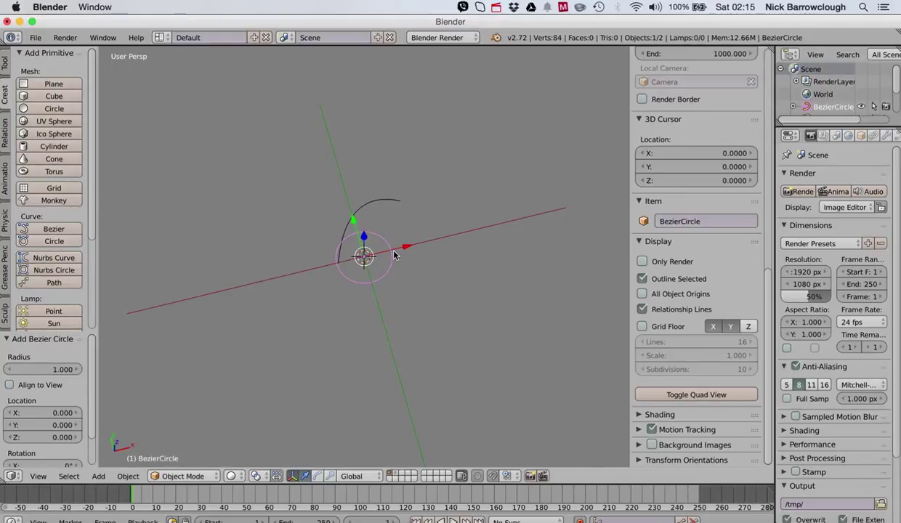
{"action": "key", "text": "super+z"}
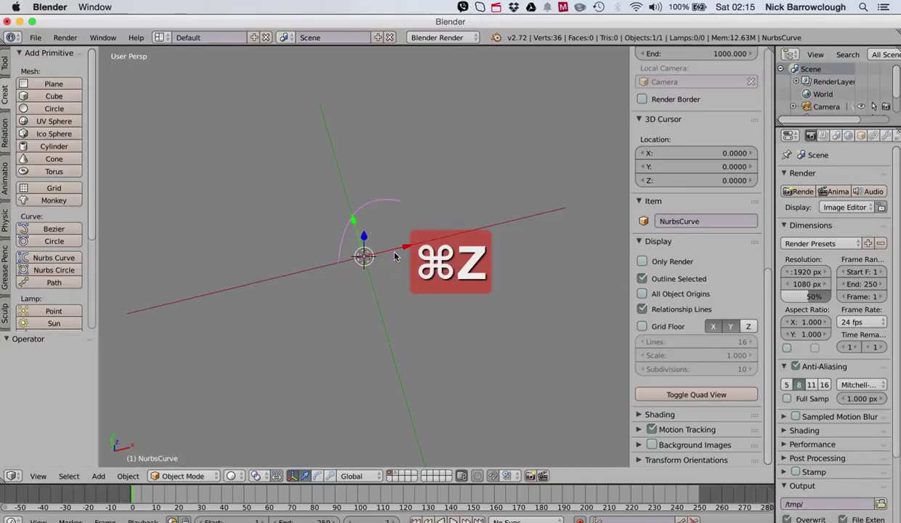
{"action": "left_click", "coordinate": [53, 270]}
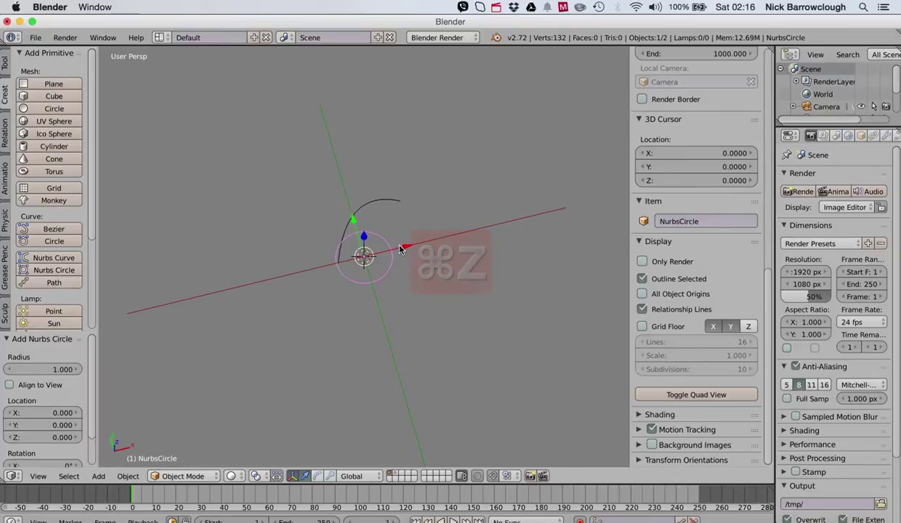
{"action": "left_click_drag", "start_coordinate": [403, 247], "coordinate": [286, 259]}
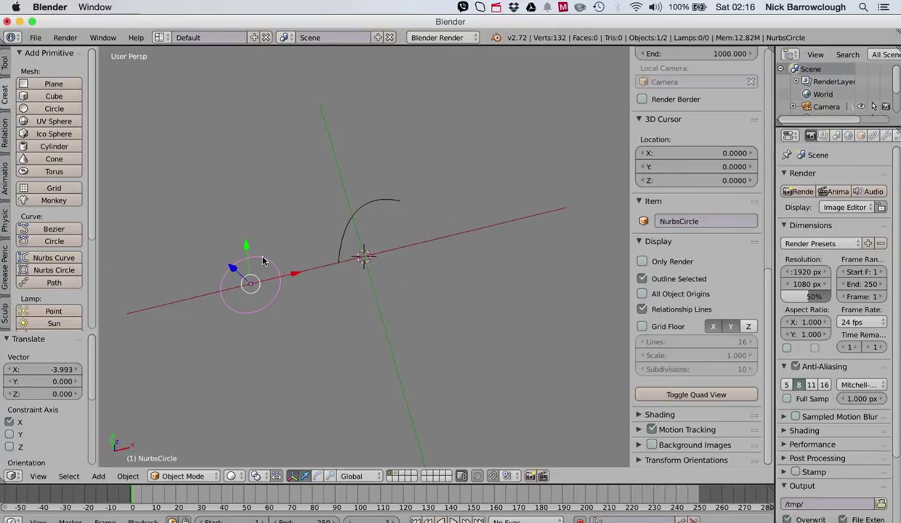
{"action": "key", "text": "s"}
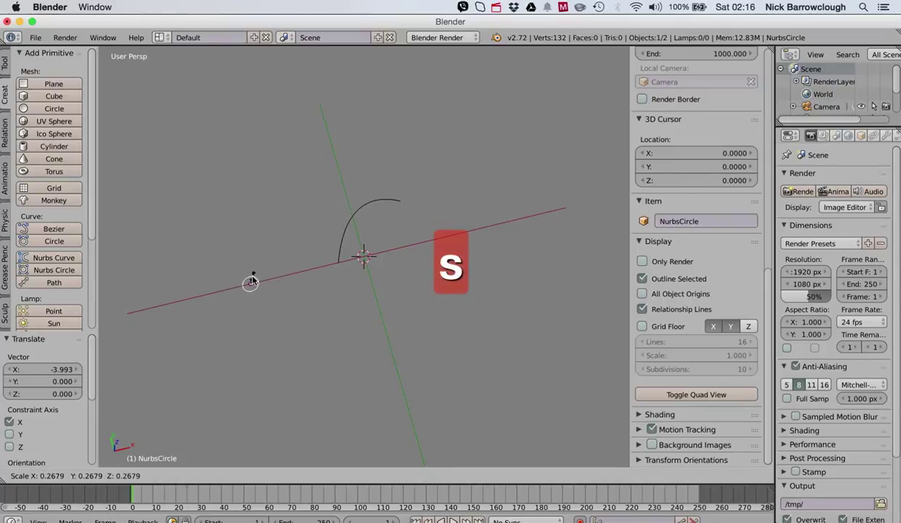
{"action": "left_click", "coordinate": [251, 280]}
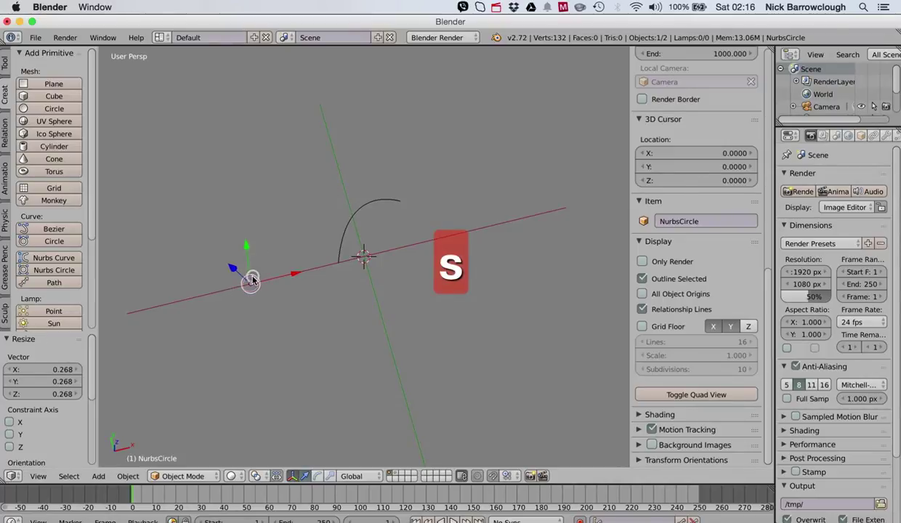
Step: Select the NURBS curve and make room for its settings by hiding the viewport's properties region and widening the Properties editor
{"action": "right_click", "coordinate": [379, 203]}
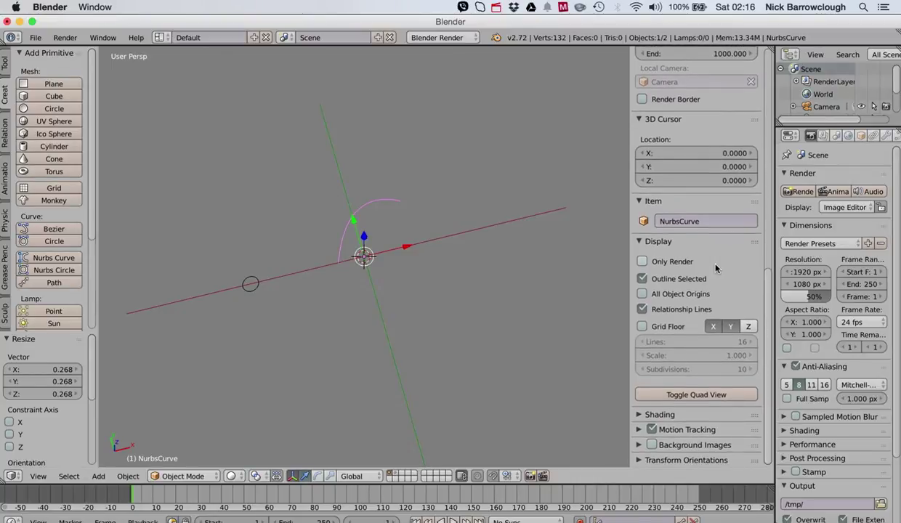
{"action": "scroll", "coordinate": [715, 269], "scroll_direction": "up", "scroll_amount": 10}
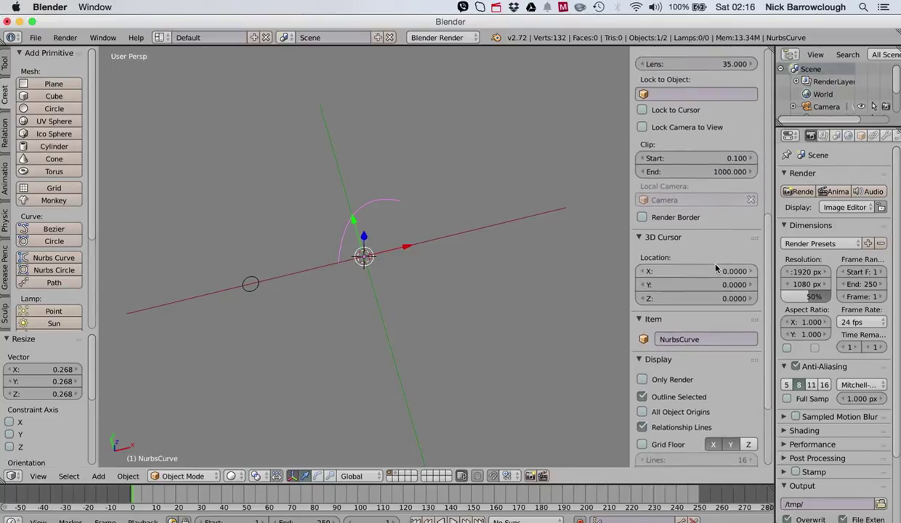
{"action": "scroll", "coordinate": [715, 269], "scroll_direction": "up", "scroll_amount": 8}
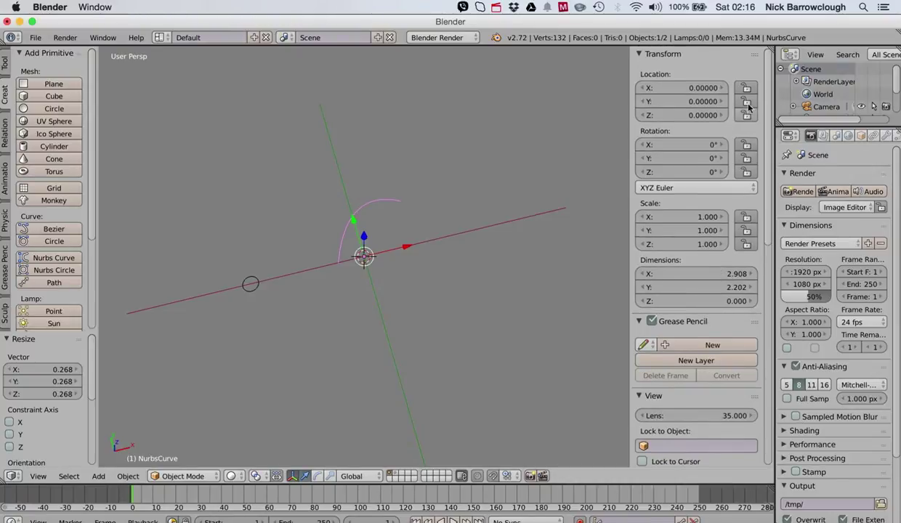
{"action": "left_click_drag", "start_coordinate": [631, 66], "coordinate": [776, 108]}
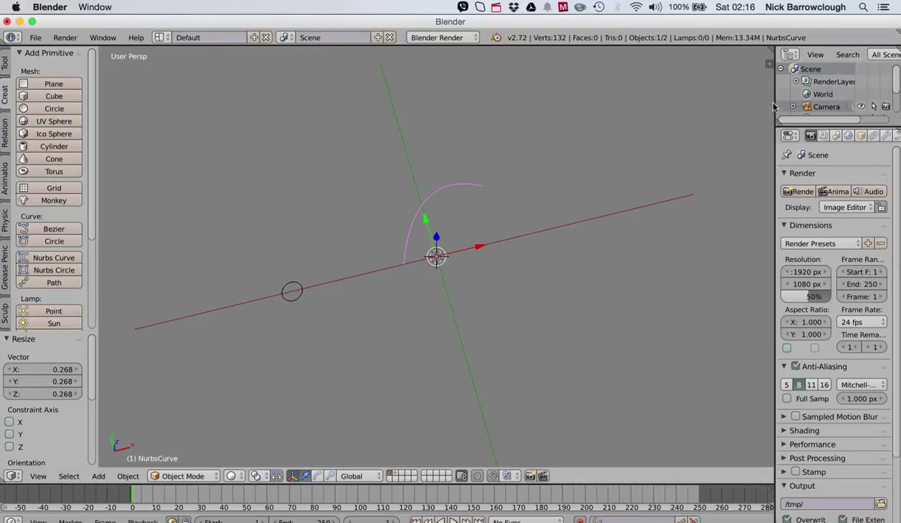
{"action": "left_click_drag", "start_coordinate": [776, 97], "coordinate": [700, 95]}
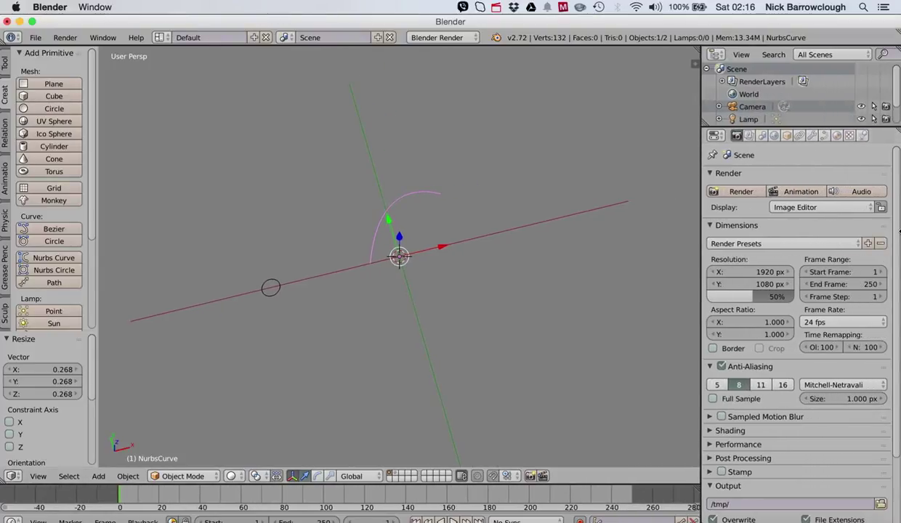
Step: Assign NurbsCircle as the bevel object of the NURBS curve
{"action": "left_click", "coordinate": [825, 135]}
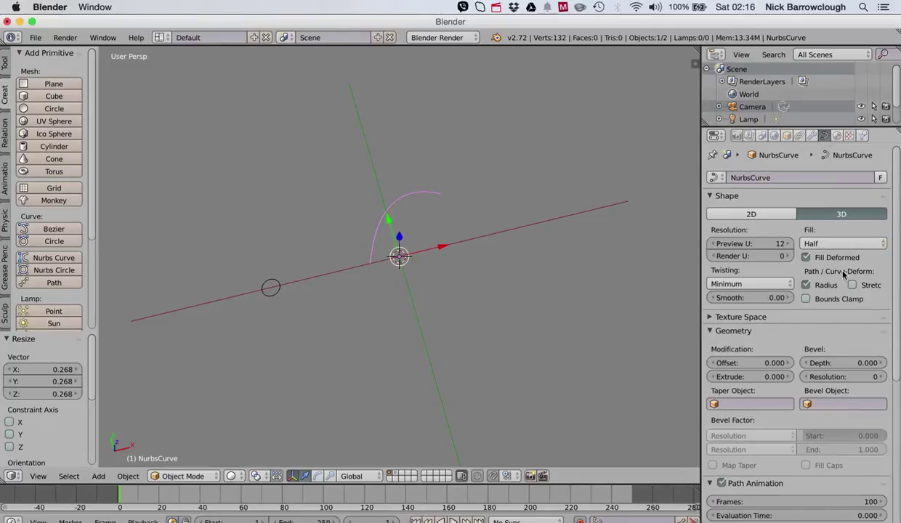
{"action": "scroll", "coordinate": [816, 262], "scroll_direction": "down", "scroll_amount": 2}
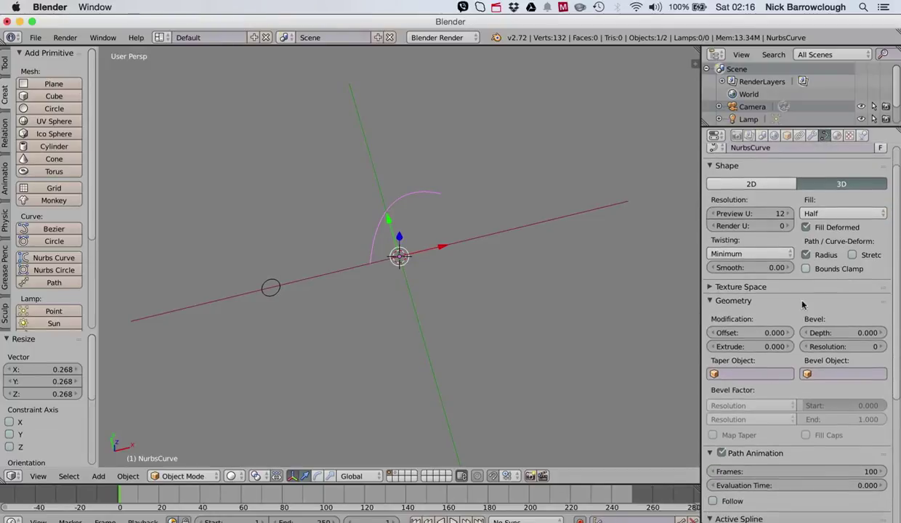
{"action": "left_click", "coordinate": [808, 374]}
{"action": "left_click", "coordinate": [773, 390]}
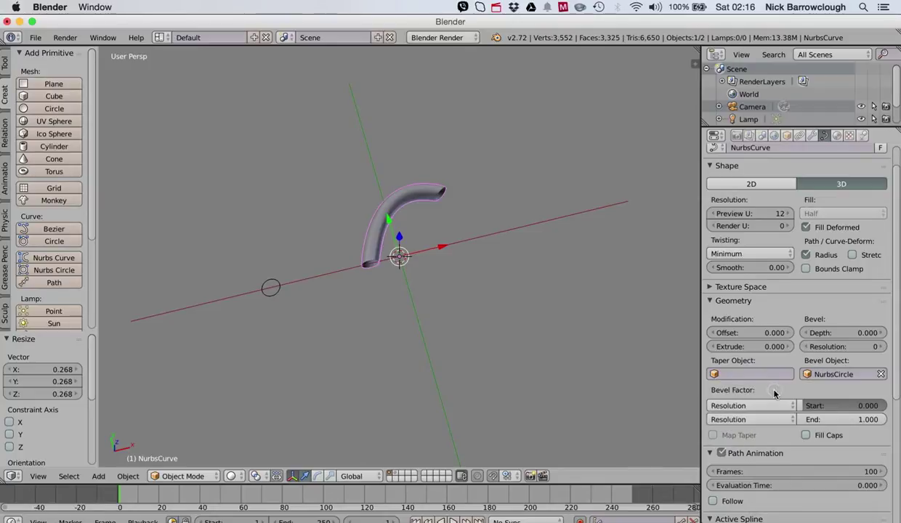
Step: Examine the beveled tube and its open ends from several angles and distances
{"action": "scroll", "coordinate": [353, 138], "scroll_direction": "down", "scroll_amount": 5}
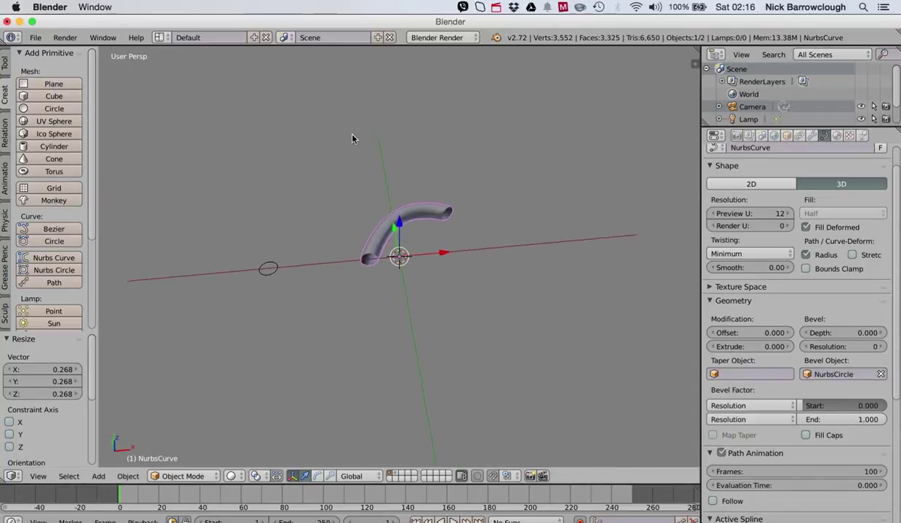
{"action": "scroll", "coordinate": [352, 134], "scroll_direction": "right", "scroll_amount": 4}
{"action": "scroll", "coordinate": [436, 236], "scroll_direction": "up", "scroll_amount": 5}
{"action": "scroll", "coordinate": [431, 225], "scroll_direction": "left", "scroll_amount": 10}
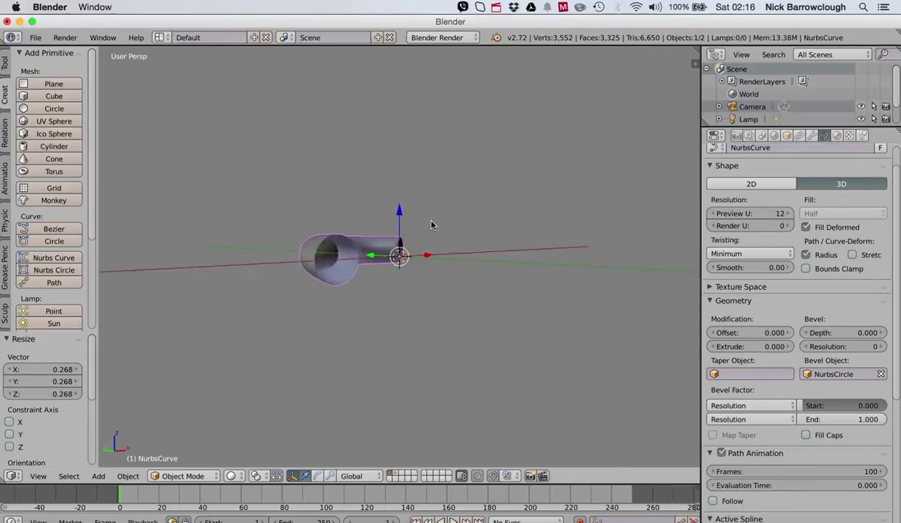
{"action": "scroll", "coordinate": [431, 224], "scroll_direction": "up", "scroll_amount": 10}
{"action": "scroll", "coordinate": [431, 225], "scroll_direction": "right", "scroll_amount": 5}
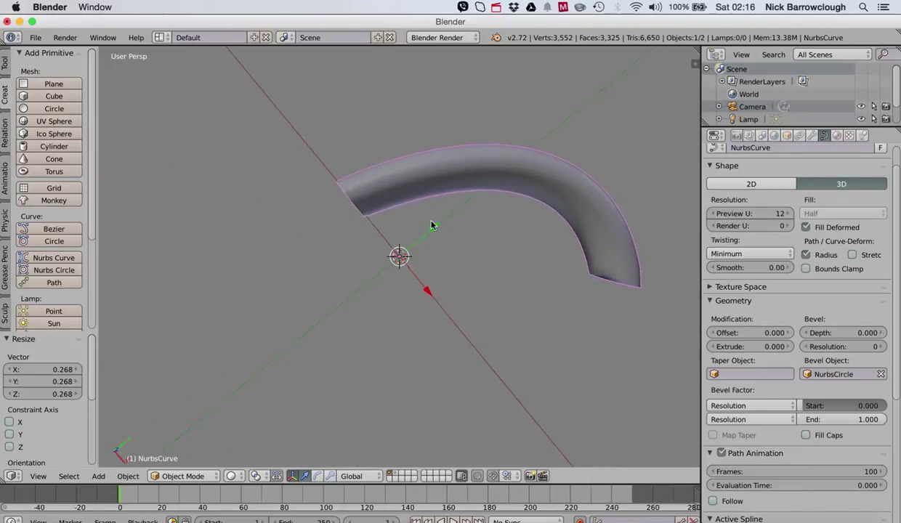
{"action": "scroll", "coordinate": [431, 225], "scroll_direction": "down", "scroll_amount": 4}
{"action": "scroll", "coordinate": [431, 225], "scroll_direction": "left", "scroll_amount": 10}
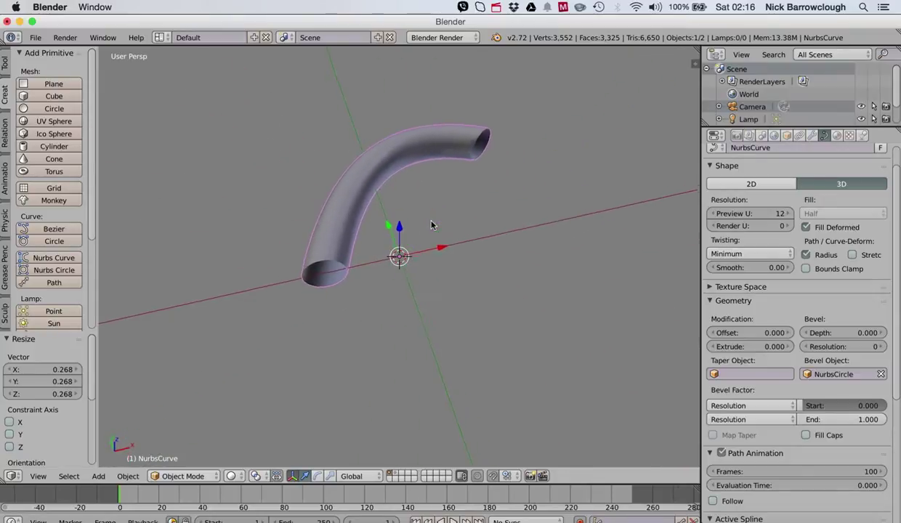
Step: Scale the NURBS circle by about -1.469 to thicken the tube
{"action": "right_click", "coordinate": [191, 298]}
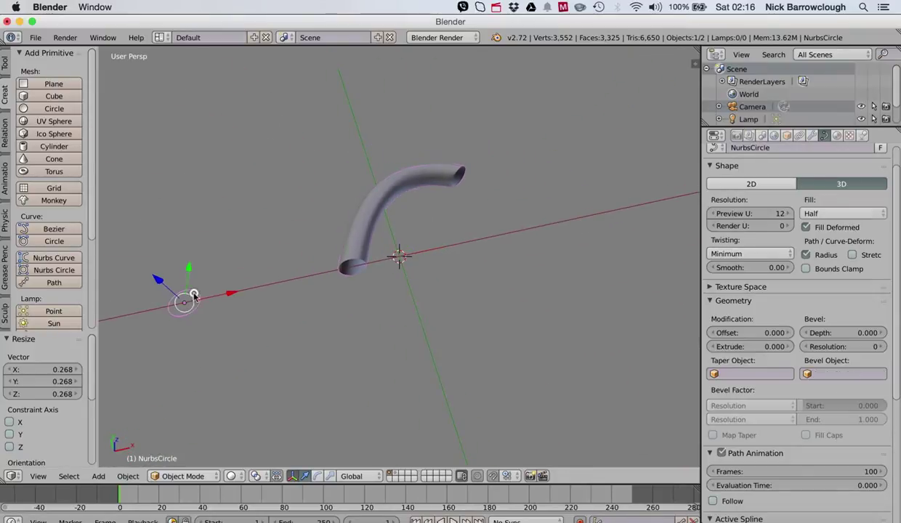
{"action": "key", "text": "s"}
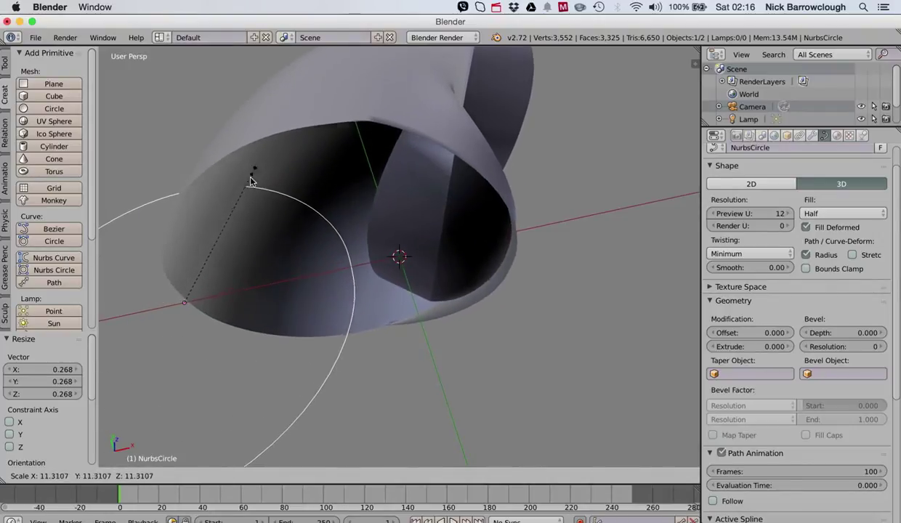
{"action": "left_click", "coordinate": [175, 321]}
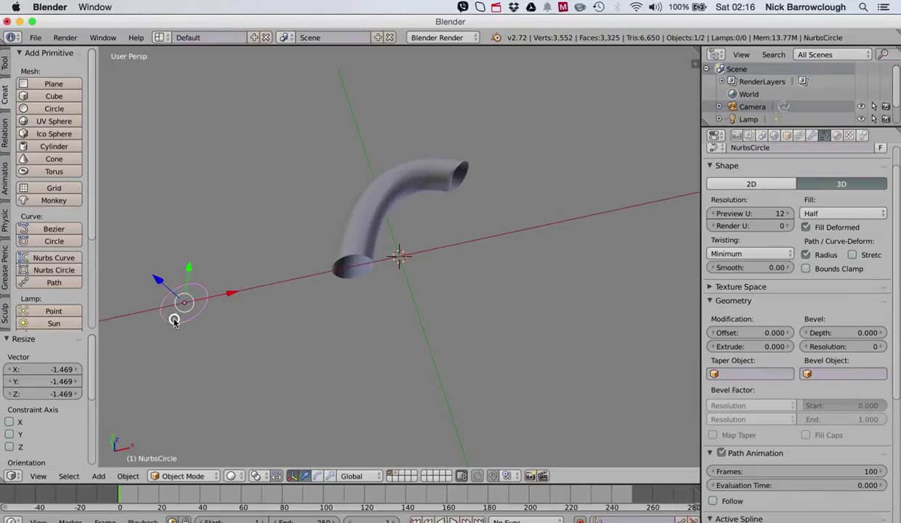
Step: Enter Edit Mode on the NURBS curve and move its upper right control point about -1.16 in X, -3.66 in Y and -2.76 in Z
{"action": "left_click", "coordinate": [158, 476]}
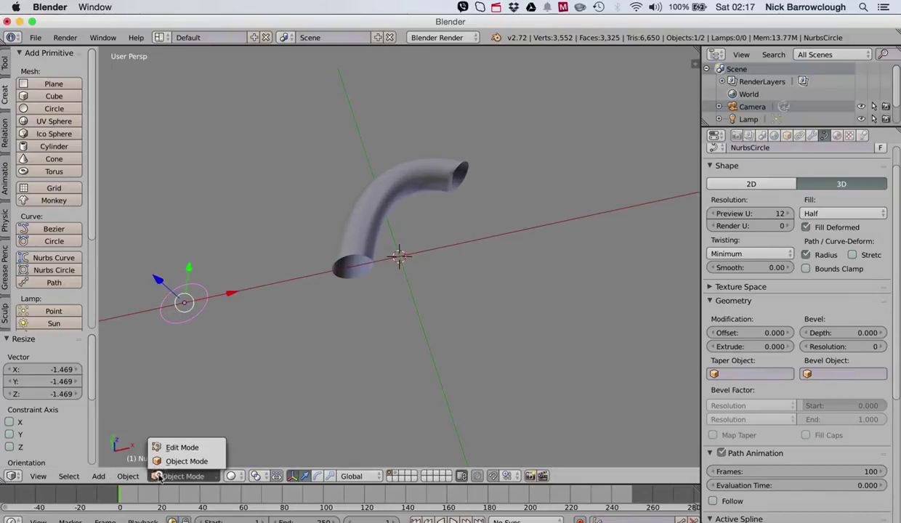
{"action": "right_click", "coordinate": [349, 212]}
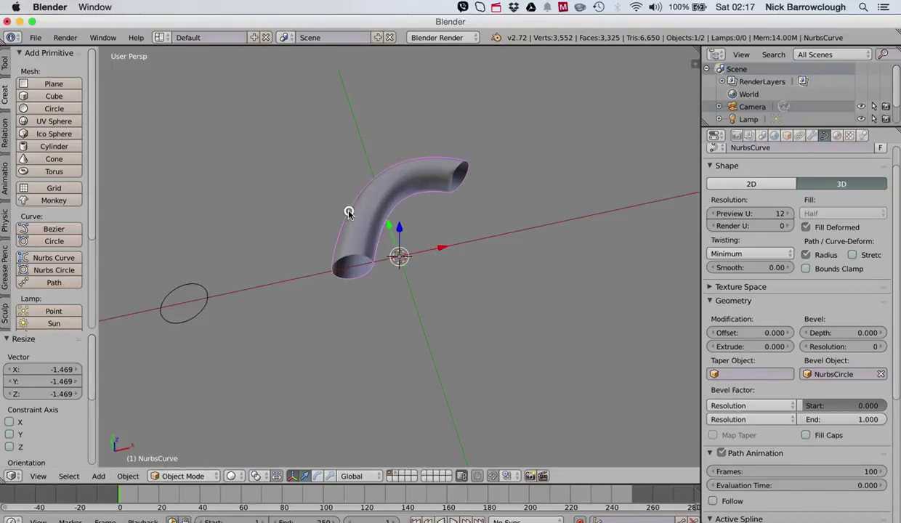
{"action": "left_click", "coordinate": [182, 476]}
{"action": "left_click", "coordinate": [180, 447]}
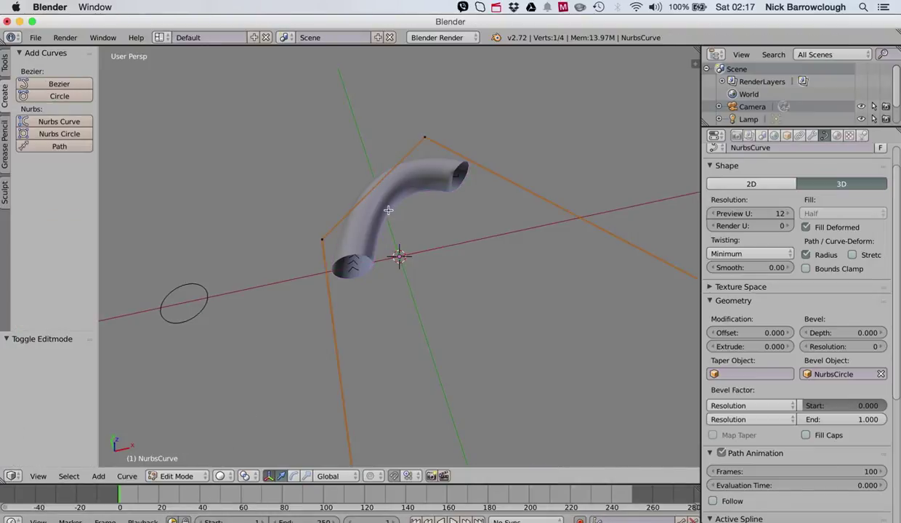
{"action": "right_click", "coordinate": [425, 136]}
{"action": "key", "text": "g"}
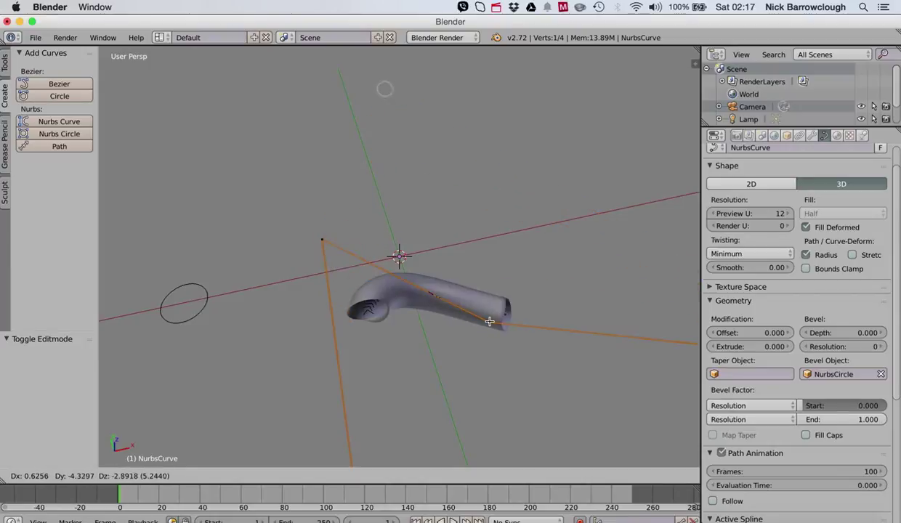
{"action": "left_click", "coordinate": [418, 312]}
Step: Move the curve's right end point about -1.85 in X, -2.14 in Y and 5 in Z
{"action": "scroll", "coordinate": [418, 313], "scroll_direction": "down", "scroll_amount": 4, "text": "ctrl"}
{"action": "scroll", "coordinate": [418, 312], "scroll_direction": "right", "scroll_amount": 5}
{"action": "scroll", "coordinate": [419, 313], "scroll_direction": "down", "scroll_amount": 5}
{"action": "scroll", "coordinate": [418, 313], "scroll_direction": "left", "scroll_amount": 5}
{"action": "scroll", "coordinate": [418, 312], "scroll_direction": "down", "scroll_amount": 5, "text": "ctrl"}
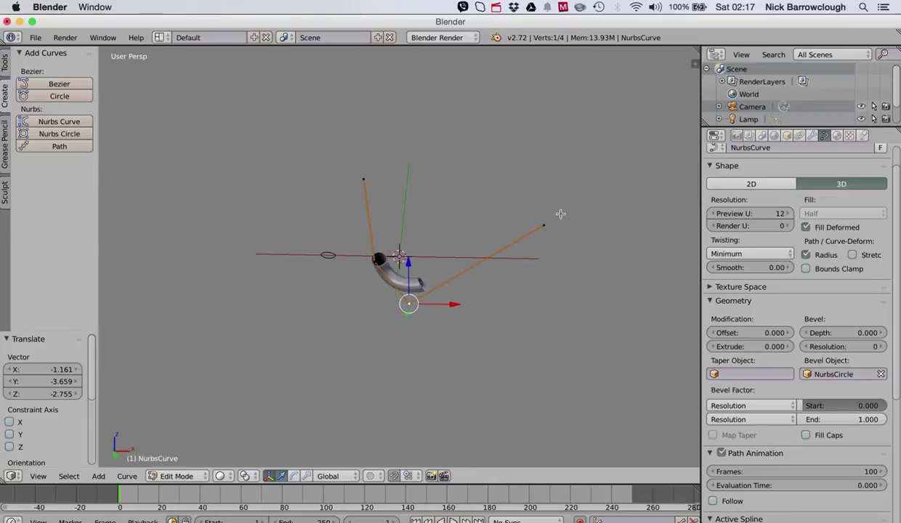
{"action": "key", "text": "g"}
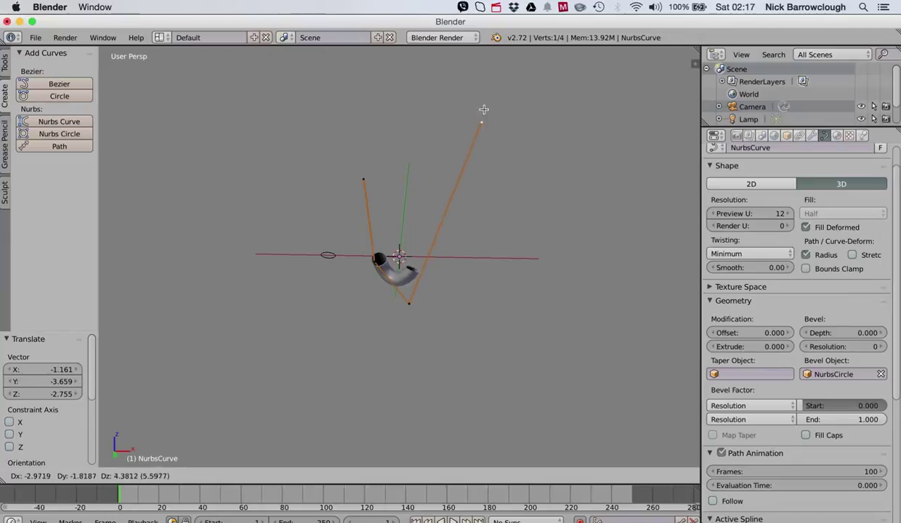
{"action": "left_click", "coordinate": [507, 109]}
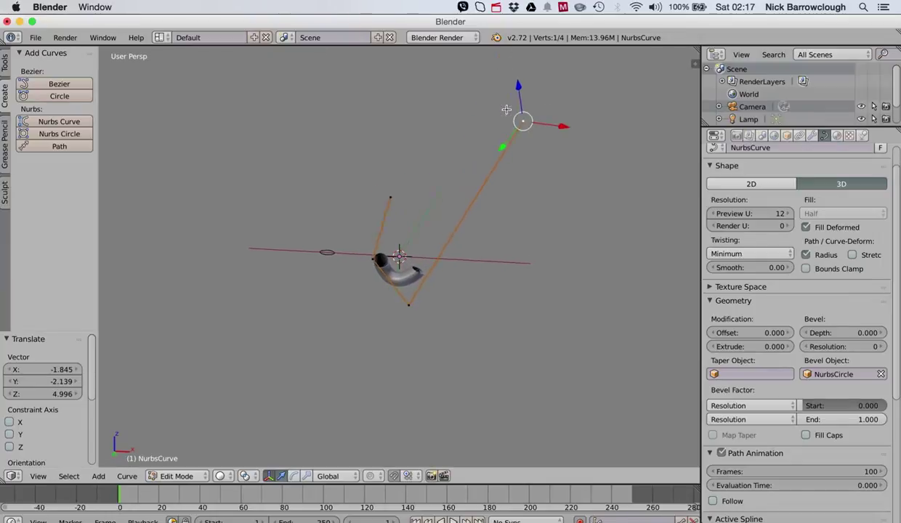
Step: Move the curve's upper left control point about -1.15 in X, -1.34 in Y and -0.5 in Z
{"action": "scroll", "coordinate": [507, 106], "scroll_direction": "up", "scroll_amount": 10}
{"action": "scroll", "coordinate": [416, 254], "scroll_direction": "up", "scroll_amount": 3}
{"action": "scroll", "coordinate": [415, 254], "scroll_direction": "up", "scroll_amount": 3}
{"action": "right_click", "coordinate": [330, 256]}
{"action": "key", "text": "g"}
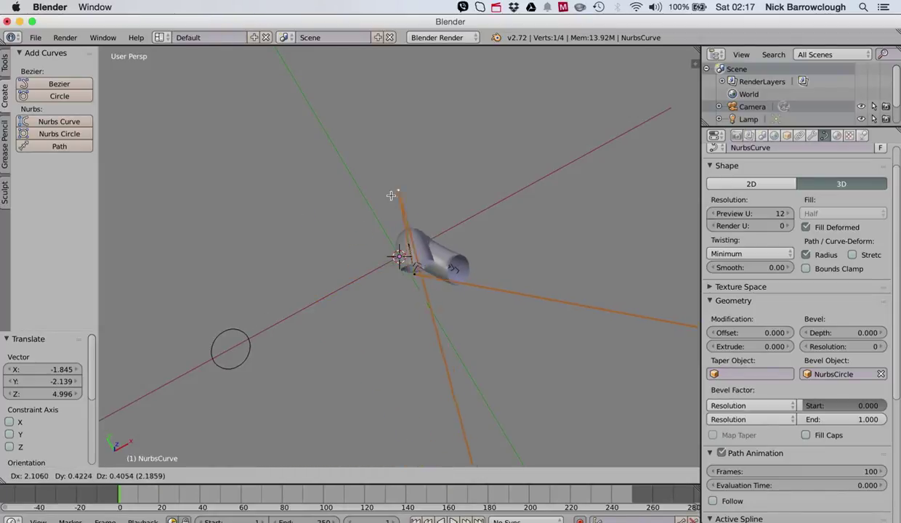
{"action": "left_click", "coordinate": [312, 337]}
Step: Examine the reshaped tube from other angles and look through the available curve editing tools
{"action": "scroll", "coordinate": [351, 155], "scroll_direction": "down", "scroll_amount": 3}
{"action": "scroll", "coordinate": [356, 157], "scroll_direction": "down", "scroll_amount": 5}
{"action": "scroll", "coordinate": [355, 157], "scroll_direction": "left", "scroll_amount": 8}
{"action": "scroll", "coordinate": [355, 157], "scroll_direction": "left", "scroll_amount": 10}
{"action": "scroll", "coordinate": [355, 157], "scroll_direction": "left", "scroll_amount": 5}
{"action": "scroll", "coordinate": [356, 156], "scroll_direction": "up", "scroll_amount": 3}
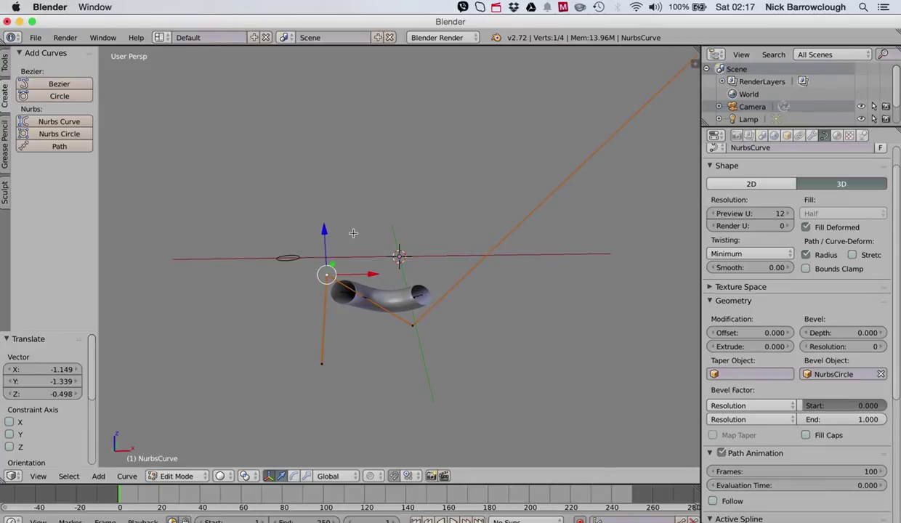
{"action": "left_click", "coordinate": [5, 149]}
{"action": "left_click", "coordinate": [5, 67]}
{"action": "left_click", "coordinate": [5, 93]}
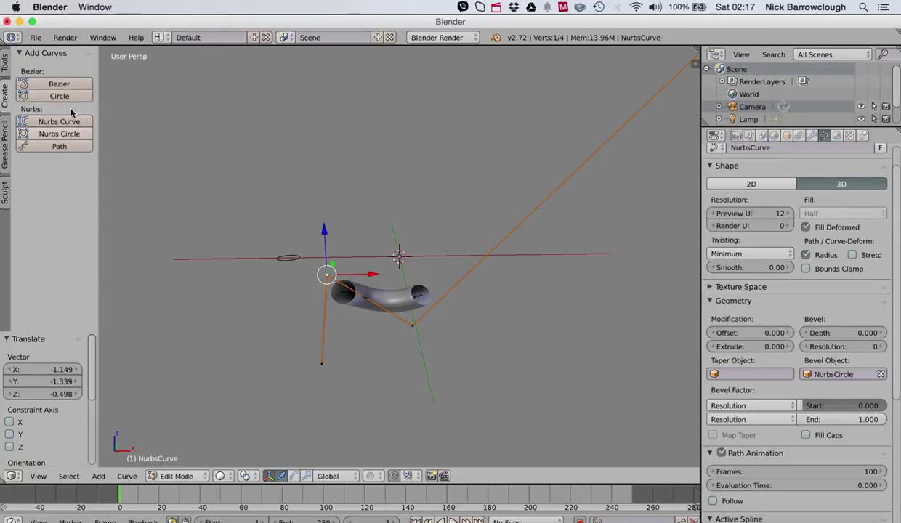
Step: Leave Edit Mode on the NURBS curve and return to Object Mode, checking the primitives available to add
{"action": "left_click", "coordinate": [166, 476]}
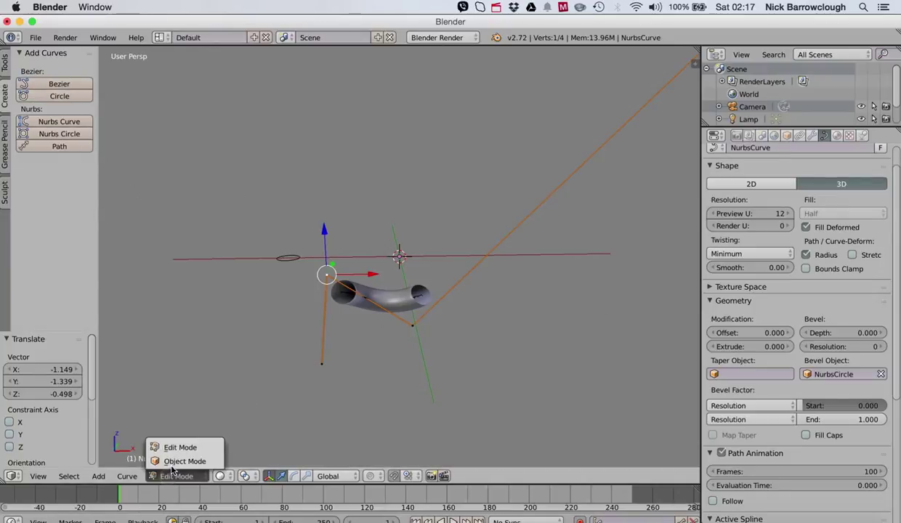
{"action": "left_click", "coordinate": [167, 463]}
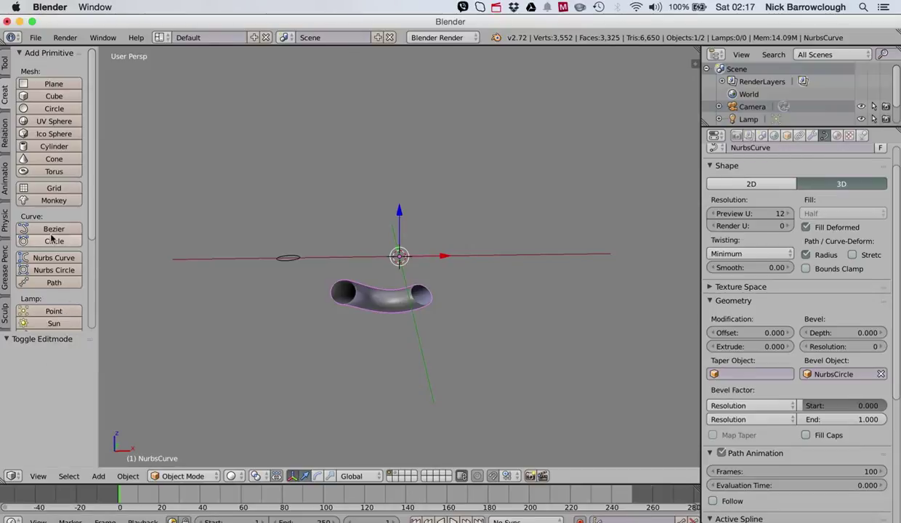
{"action": "scroll", "coordinate": [52, 239], "scroll_direction": "down", "scroll_amount": 2}
{"action": "scroll", "coordinate": [52, 239], "scroll_direction": "up", "scroll_amount": 2}
{"action": "scroll", "coordinate": [52, 238], "scroll_direction": "down", "scroll_amount": 4}
{"action": "scroll", "coordinate": [53, 236], "scroll_direction": "up", "scroll_amount": 4}
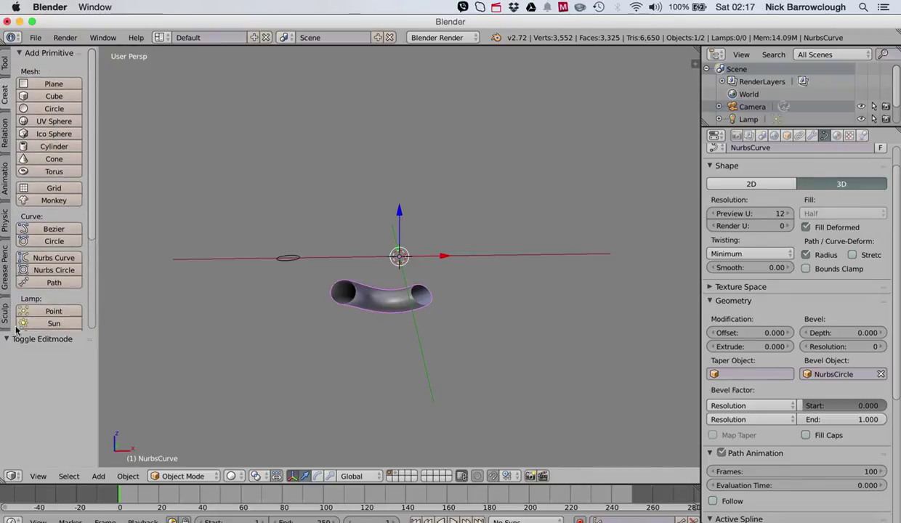
{"action": "left_click", "coordinate": [52, 241]}
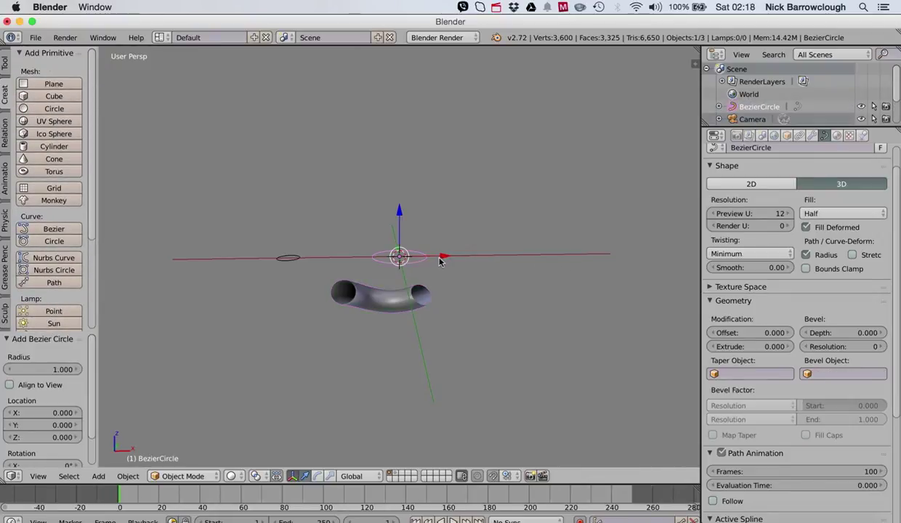
{"action": "left_click_drag", "start_coordinate": [444, 255], "coordinate": [507, 258]}
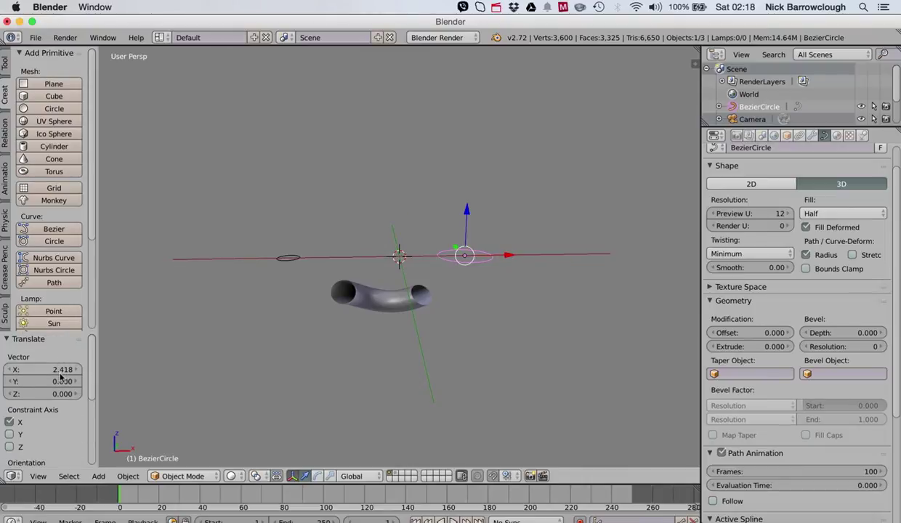
{"action": "scroll", "coordinate": [61, 372], "scroll_direction": "down", "scroll_amount": 2}
{"action": "key", "text": "super+z"}
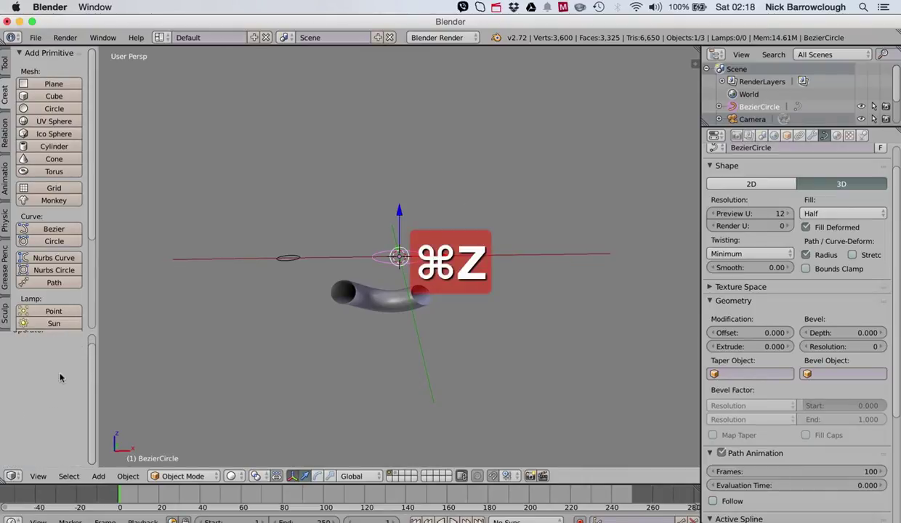
{"action": "key", "text": "x"}
{"action": "left_click", "coordinate": [347, 269]}
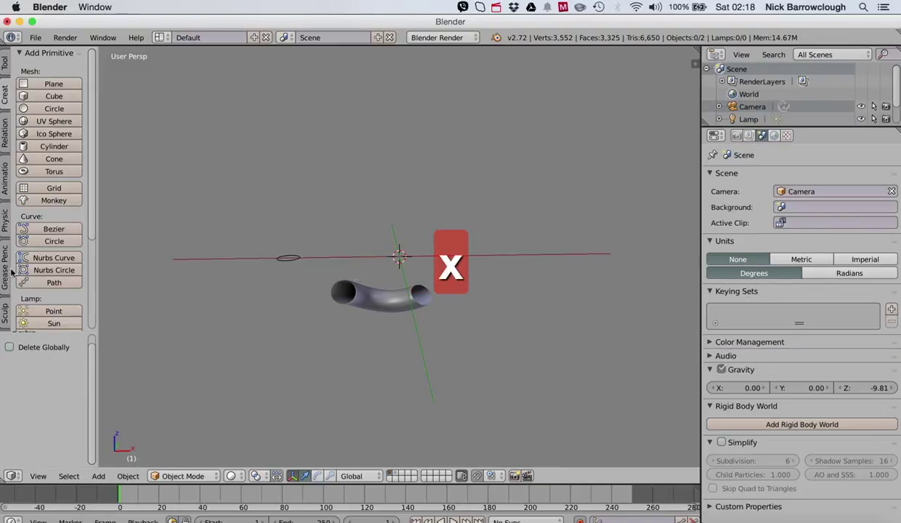
Step: Add a Bezier circle with a radius of 1 at the scene origin
{"action": "left_click", "coordinate": [51, 244]}
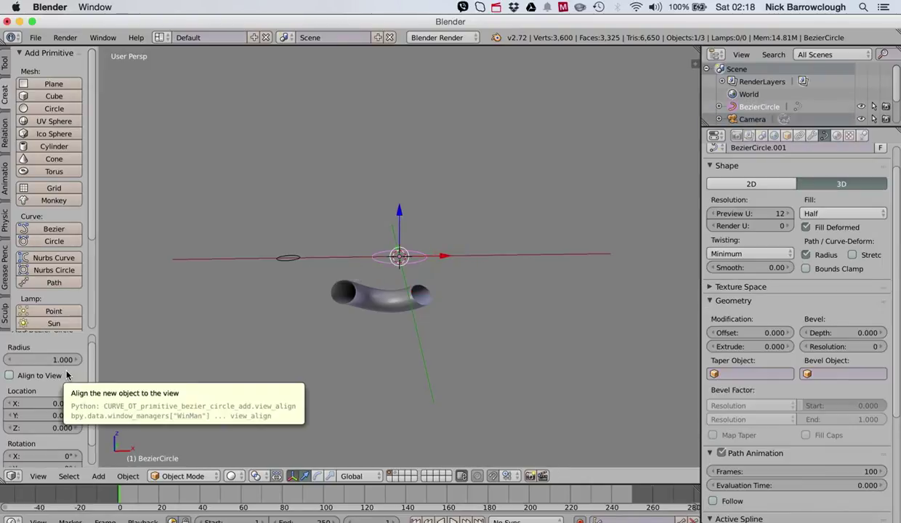
{"action": "scroll", "coordinate": [67, 375], "scroll_direction": "down", "scroll_amount": 2}
{"action": "scroll", "coordinate": [67, 375], "scroll_direction": "up", "scroll_amount": 3}
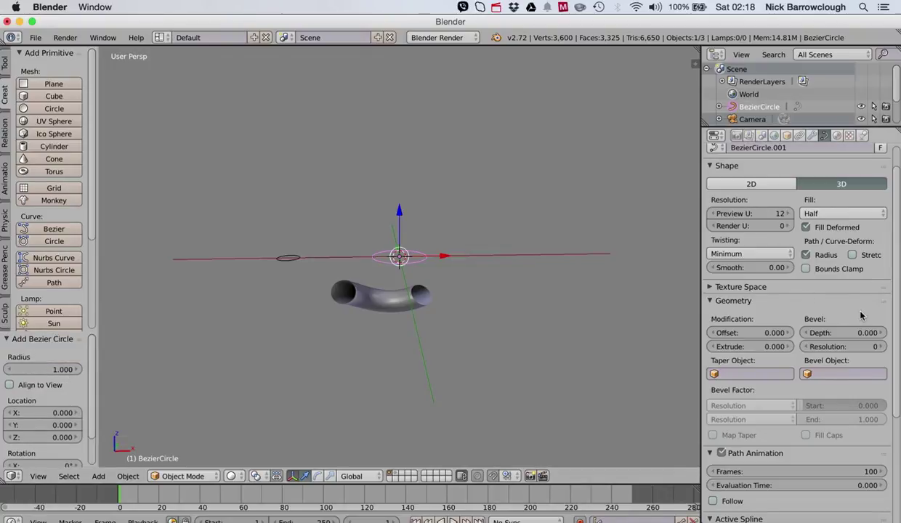
Step: Reduce the Bezier circle's Preview U resolution to 1 so it becomes a four-sided diamond profile
{"action": "left_click", "coordinate": [712, 214]}
{"action": "left_click", "coordinate": [712, 214]}
{"action": "left_click", "coordinate": [712, 214]}
{"action": "left_click", "coordinate": [711, 214]}
{"action": "left_click", "coordinate": [711, 213]}
{"action": "left_click", "coordinate": [711, 214]}
{"action": "left_click", "coordinate": [711, 214]}
{"action": "scroll", "coordinate": [434, 215], "scroll_direction": "up", "scroll_amount": 5}
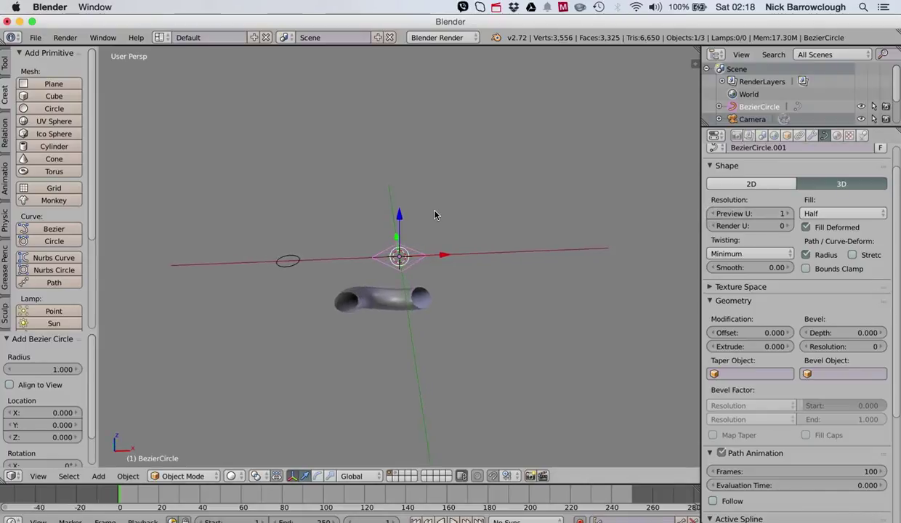
{"action": "left_click", "coordinate": [789, 214]}
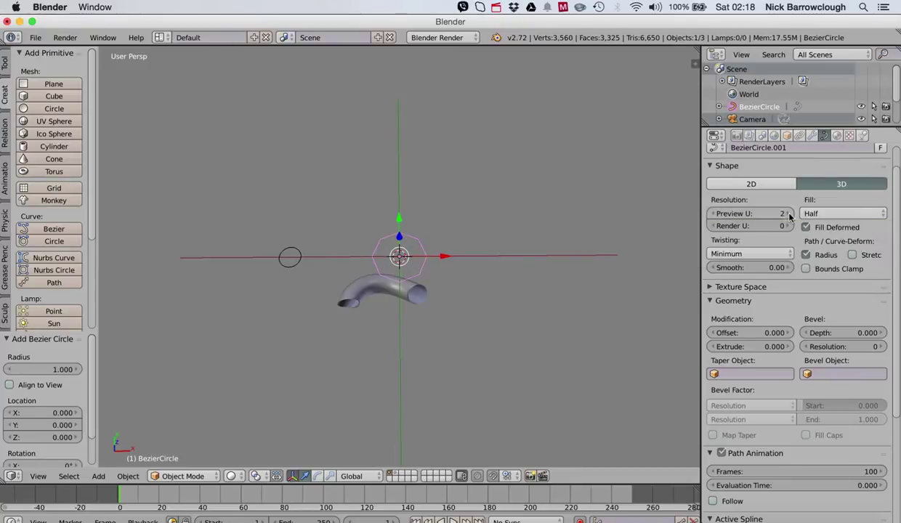
{"action": "left_click", "coordinate": [715, 214]}
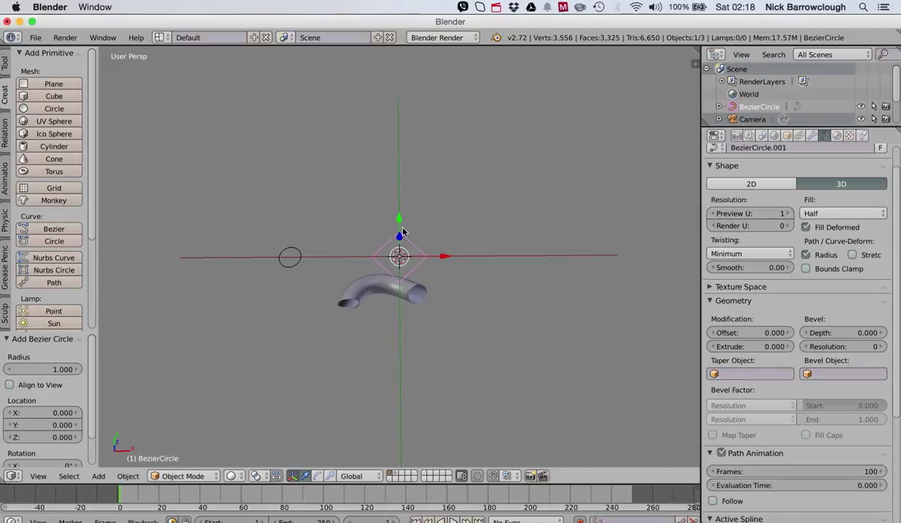
Step: Move the diamond-shaped Bezier circle about 1.56 in Y and make BezierCircle the NURBS curve's bevel object
{"action": "left_click_drag", "start_coordinate": [399, 222], "coordinate": [400, 184]}
{"action": "right_click", "coordinate": [391, 280]}
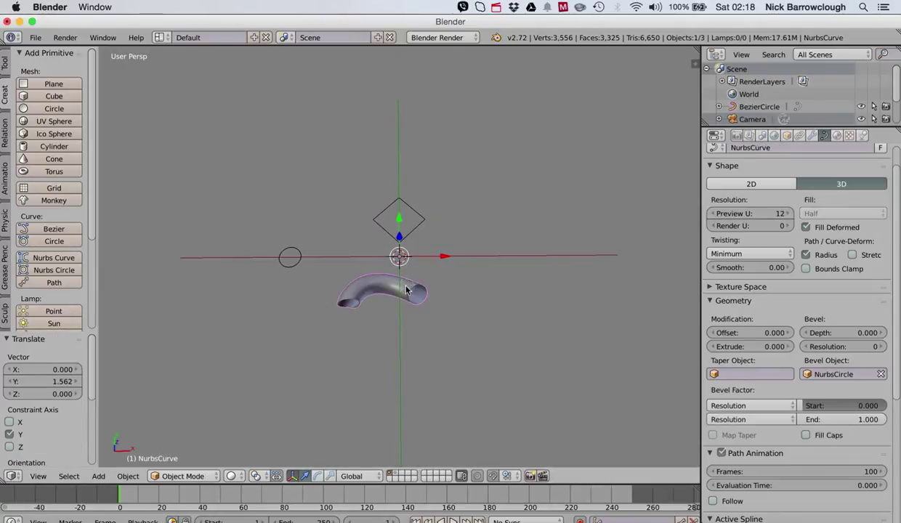
{"action": "left_click", "coordinate": [829, 374]}
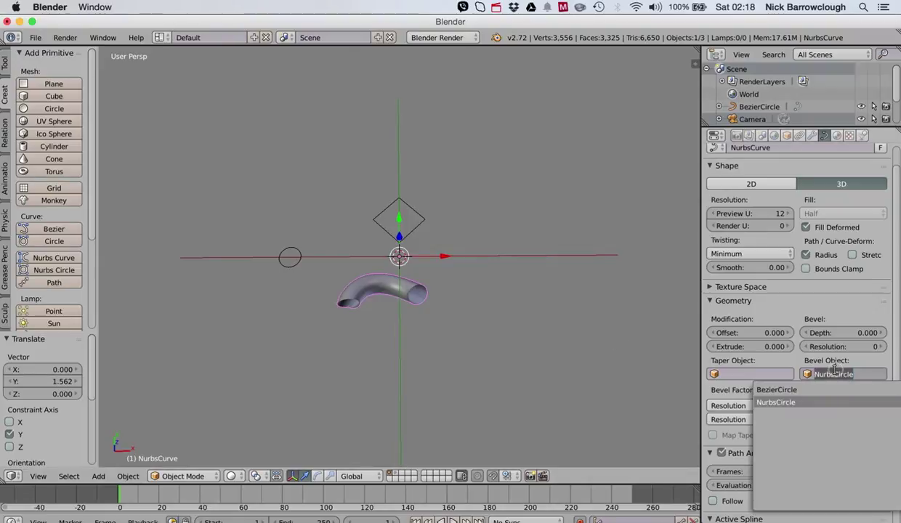
{"action": "left_click", "coordinate": [779, 390]}
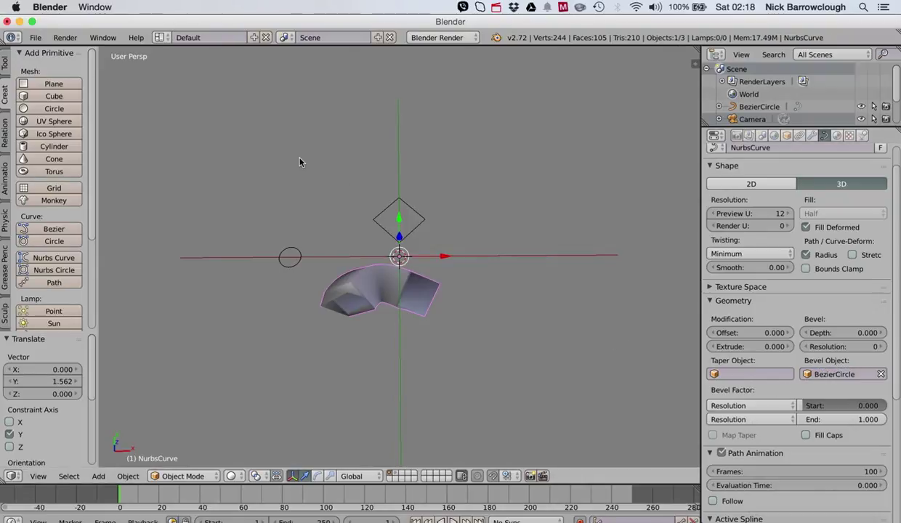
Step: Examine the tube with its diamond-shaped cross-section from several angles
{"action": "scroll", "coordinate": [300, 159], "scroll_direction": "down", "scroll_amount": 10}
{"action": "scroll", "coordinate": [301, 159], "scroll_direction": "left", "scroll_amount": 5}
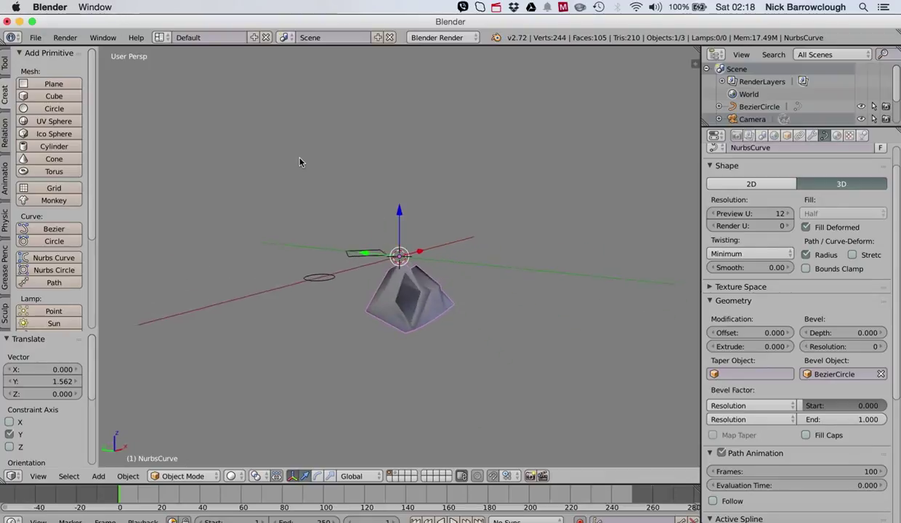
{"action": "scroll", "coordinate": [300, 159], "scroll_direction": "right", "scroll_amount": 6}
{"action": "scroll", "coordinate": [300, 159], "scroll_direction": "down", "scroll_amount": 3}
{"action": "scroll", "coordinate": [301, 159], "scroll_direction": "down", "scroll_amount": 5}
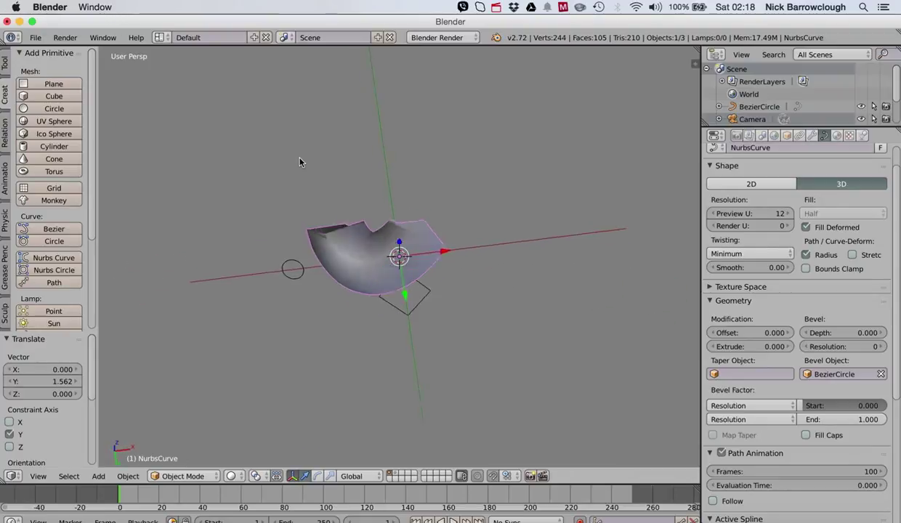
{"action": "scroll", "coordinate": [300, 159], "scroll_direction": "up", "scroll_amount": 6}
{"action": "scroll", "coordinate": [300, 159], "scroll_direction": "right", "scroll_amount": 8}
{"action": "scroll", "coordinate": [300, 162], "scroll_direction": "left", "scroll_amount": 8}
{"action": "scroll", "coordinate": [300, 161], "scroll_direction": "left", "scroll_amount": 8}
{"action": "scroll", "coordinate": [300, 162], "scroll_direction": "left", "scroll_amount": 8}
{"action": "scroll", "coordinate": [300, 162], "scroll_direction": "left", "scroll_amount": 8}
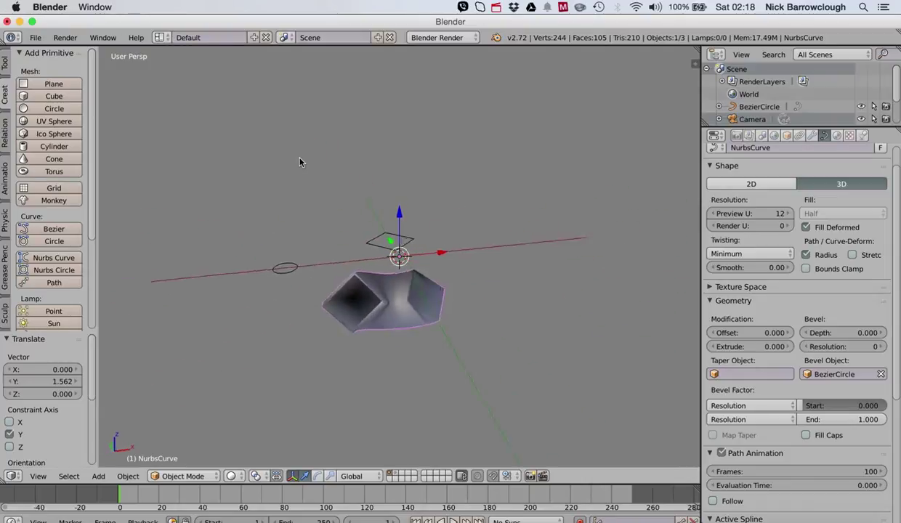